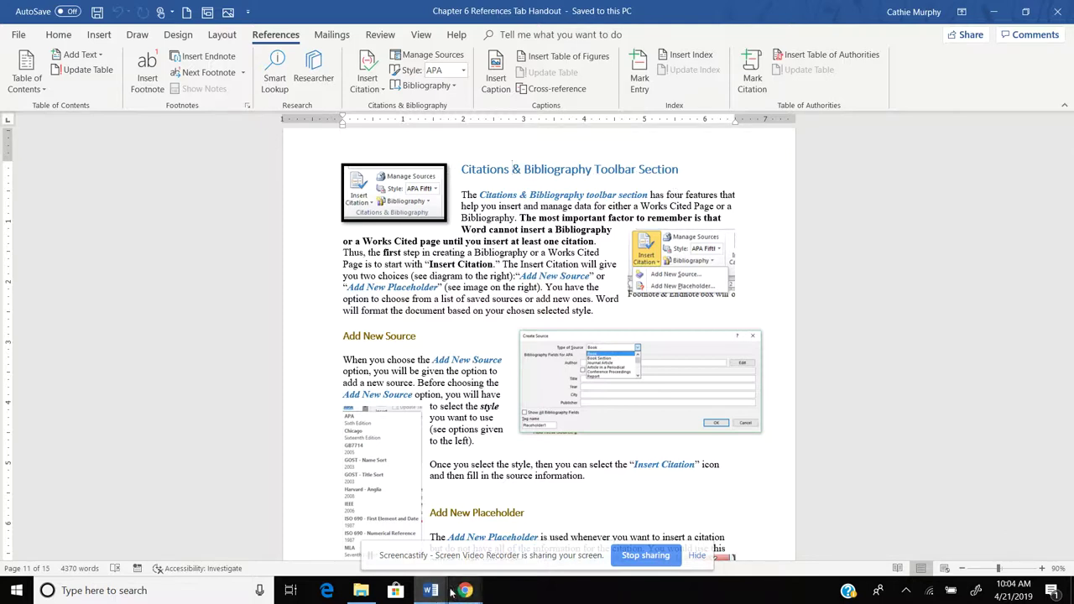
Step: Switch to the Chapter 6 Exercise 1 document and set its citation style to MLA Seventh Edition
mouse_move(430, 591)
left_click(484, 537)
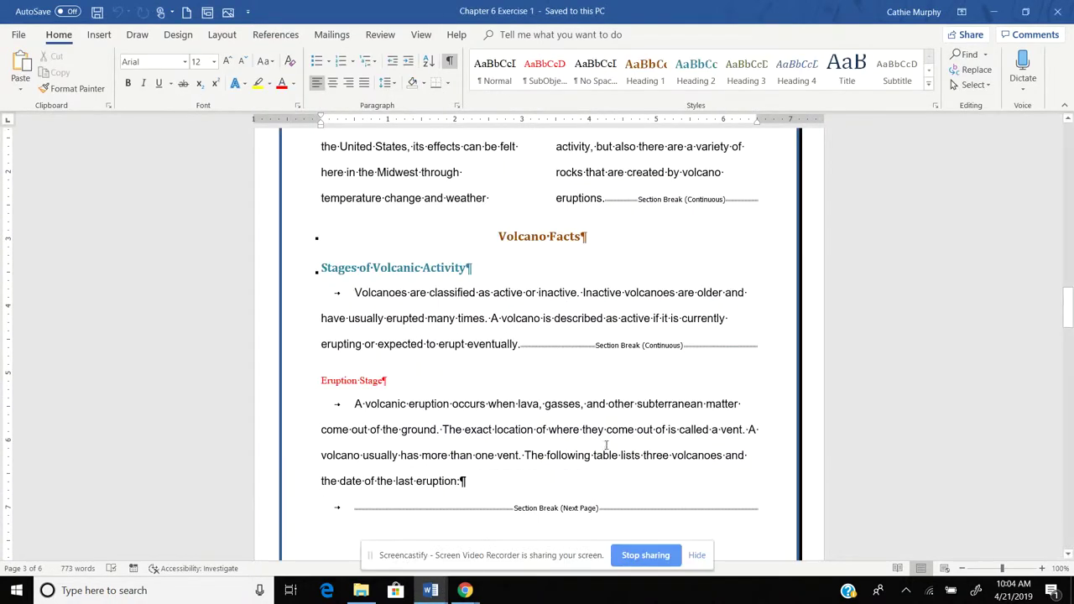
mouse_move(1069, 312)
left_mouse_down()
mouse_move(1069, 144)
mouse_move(1069, 312)
left_mouse_up()
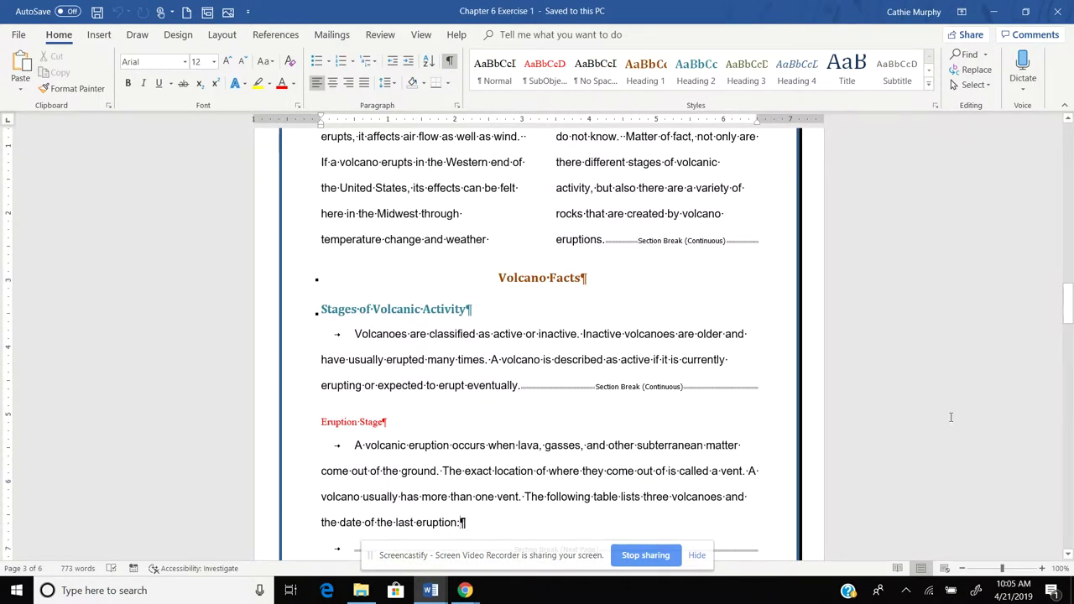
left_click_drag(1068, 316, 1069, 318)
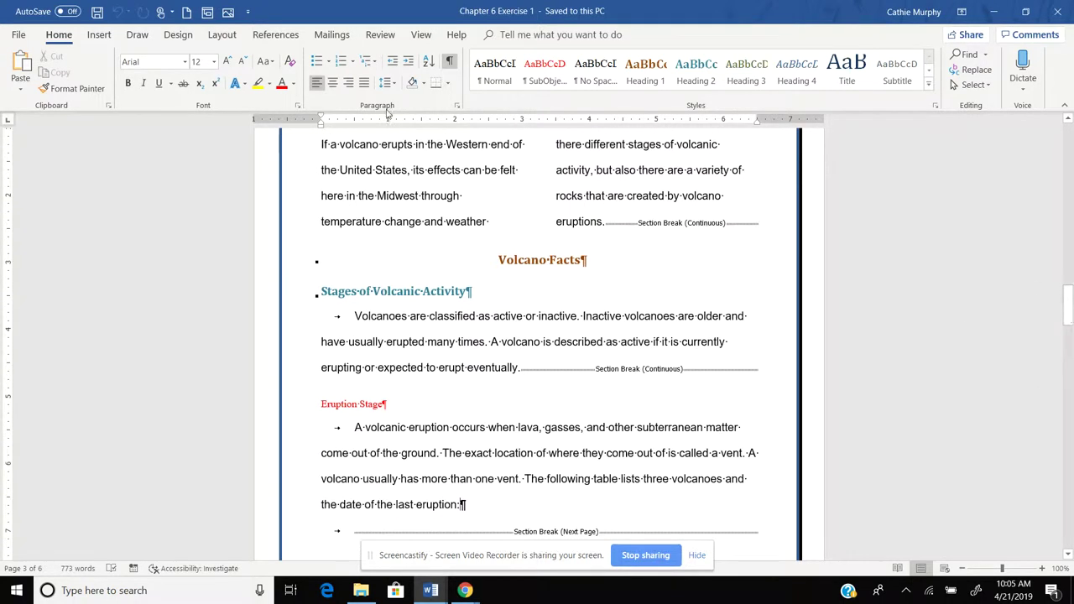
left_click(276, 35)
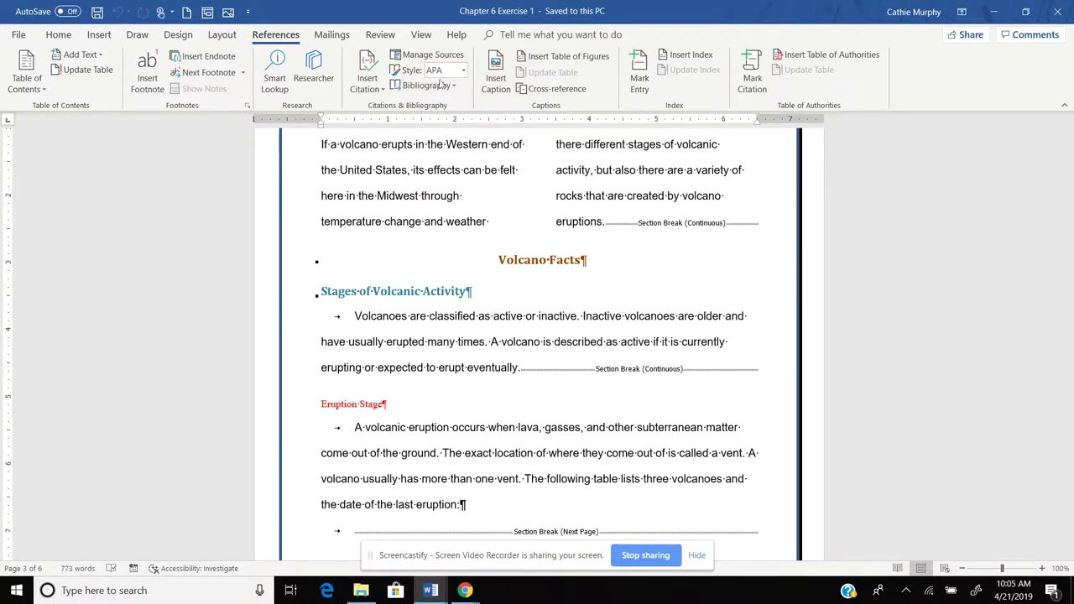
left_click(463, 74)
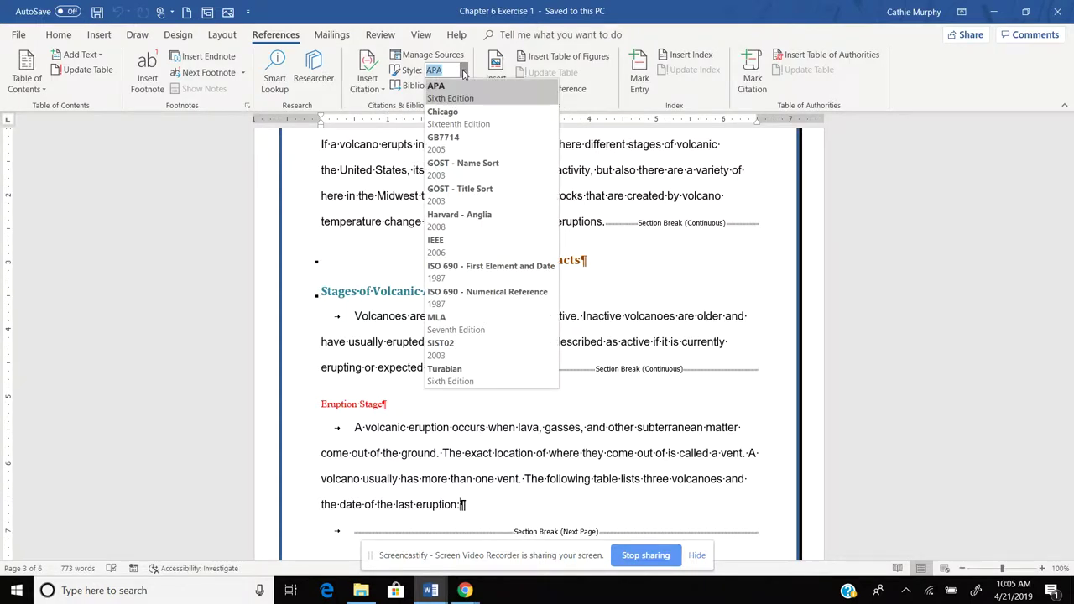
left_click(435, 323)
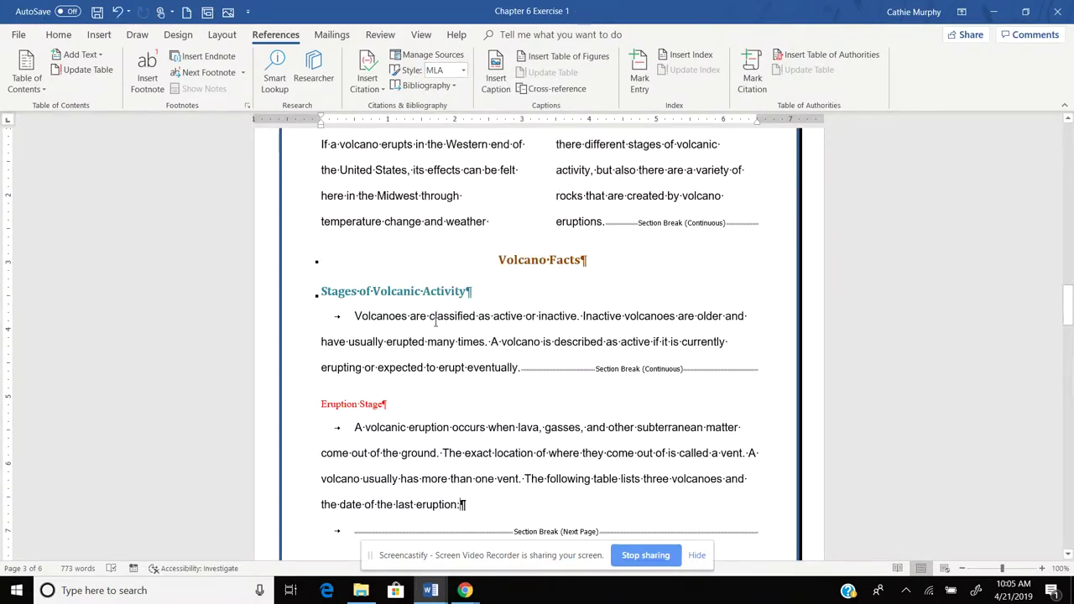
left_click(465, 74)
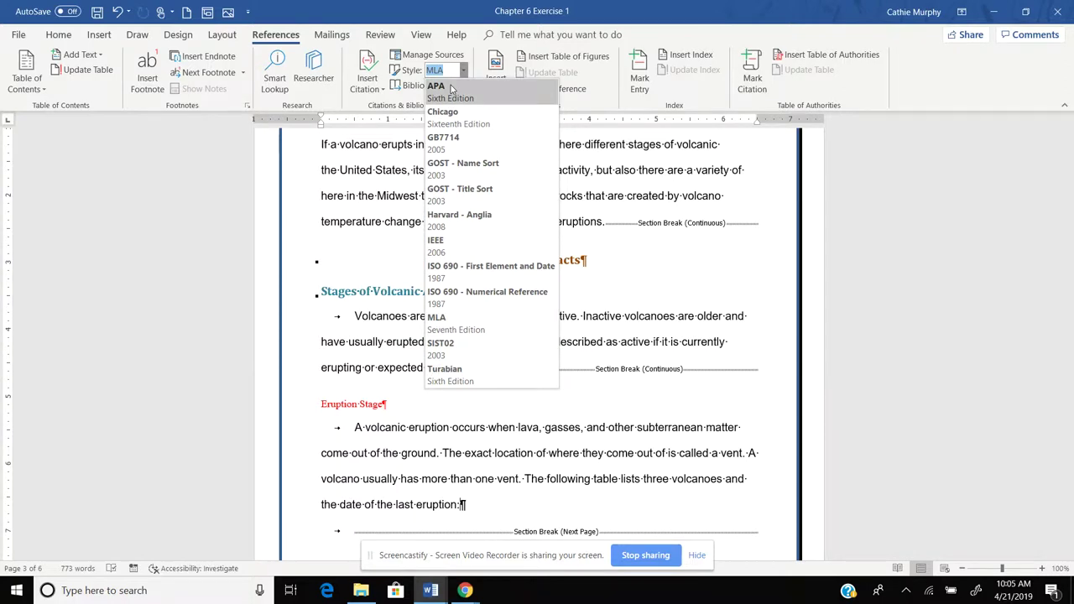
left_click(445, 324)
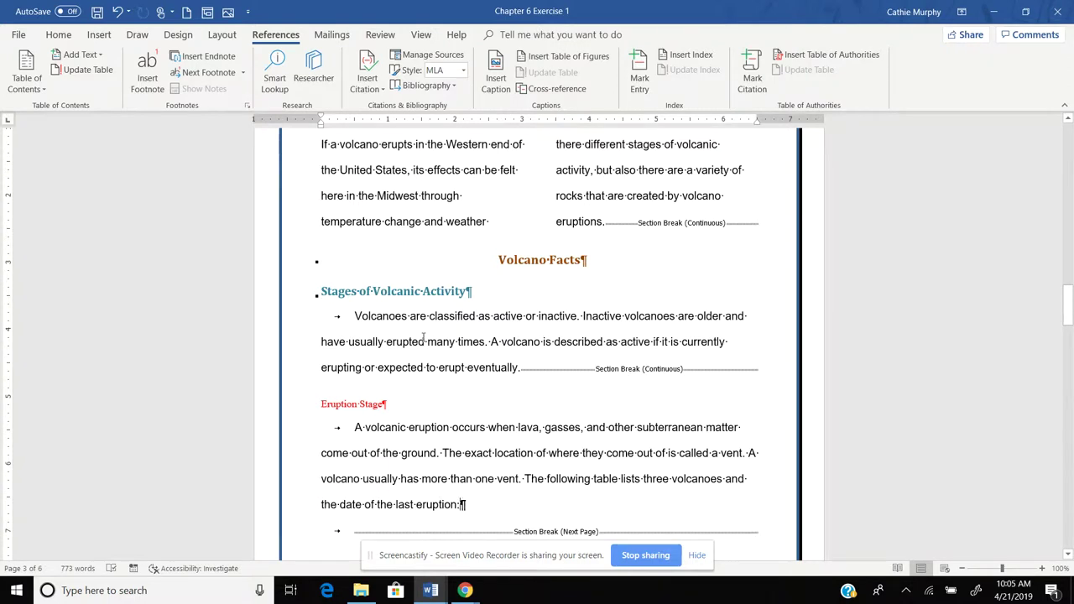
Step: Check the master list of saved sources in the Source Manager
left_click(382, 91)
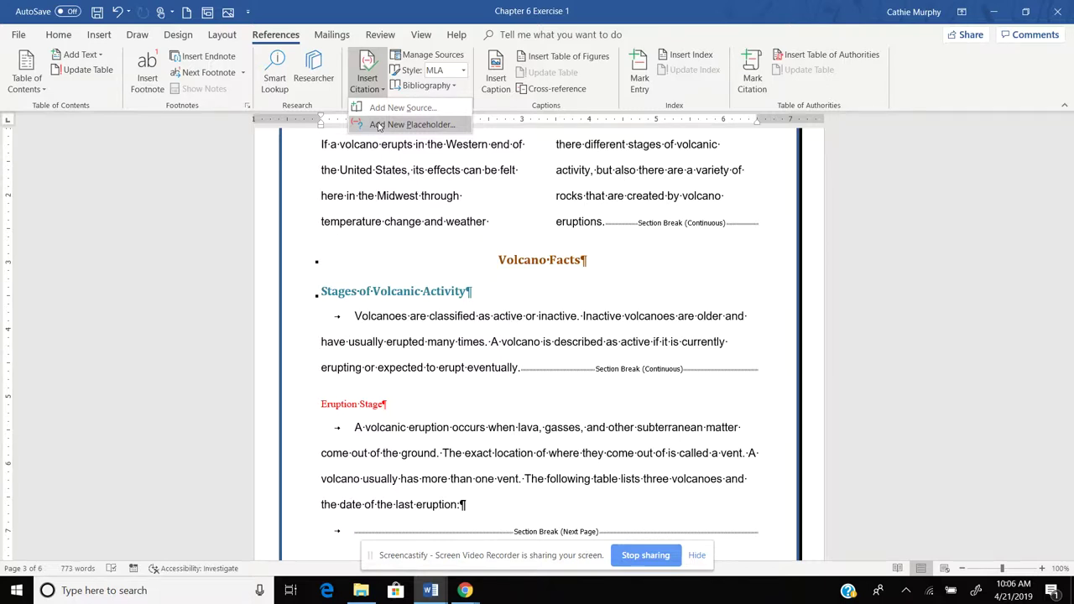
left_click(431, 56)
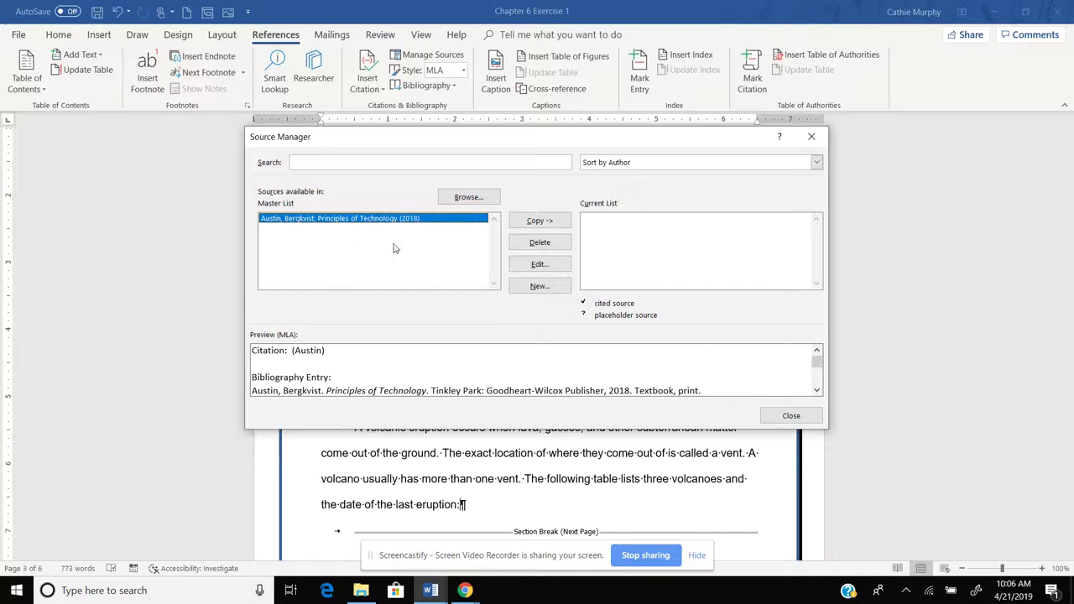
left_click(791, 416)
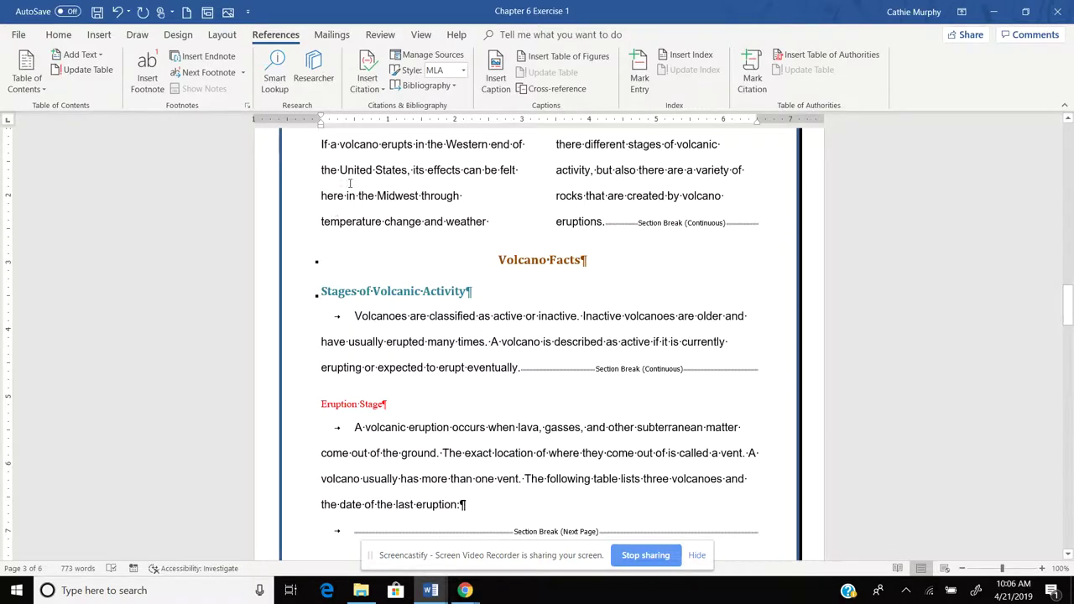
Step: Start a new Book source for a citation ending the Eruption Stage paragraph and enter the author's name as Corporate Author
left_click(376, 95)
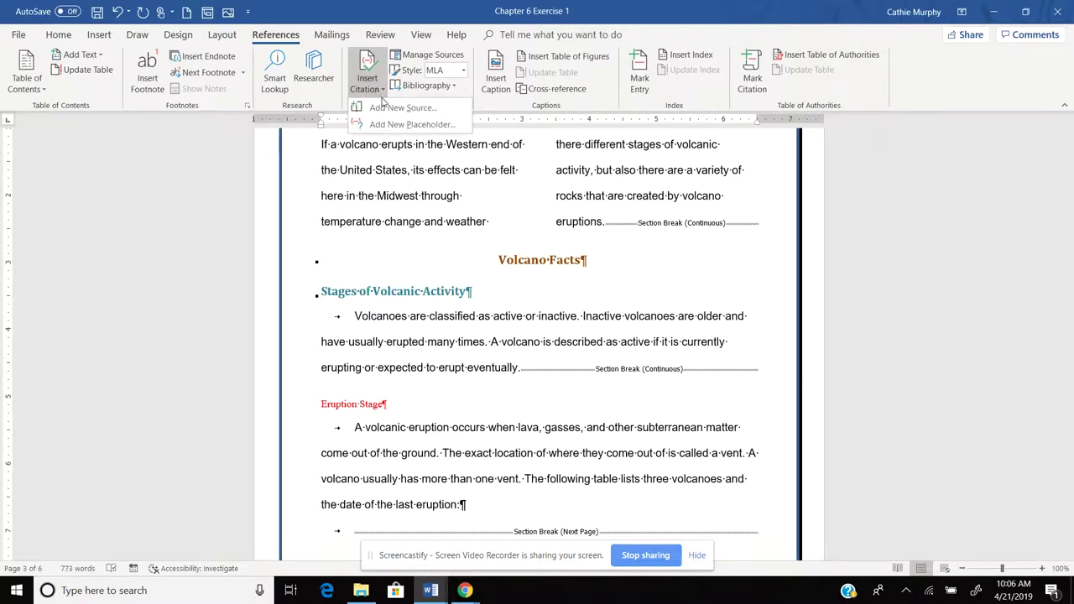
left_click(386, 112)
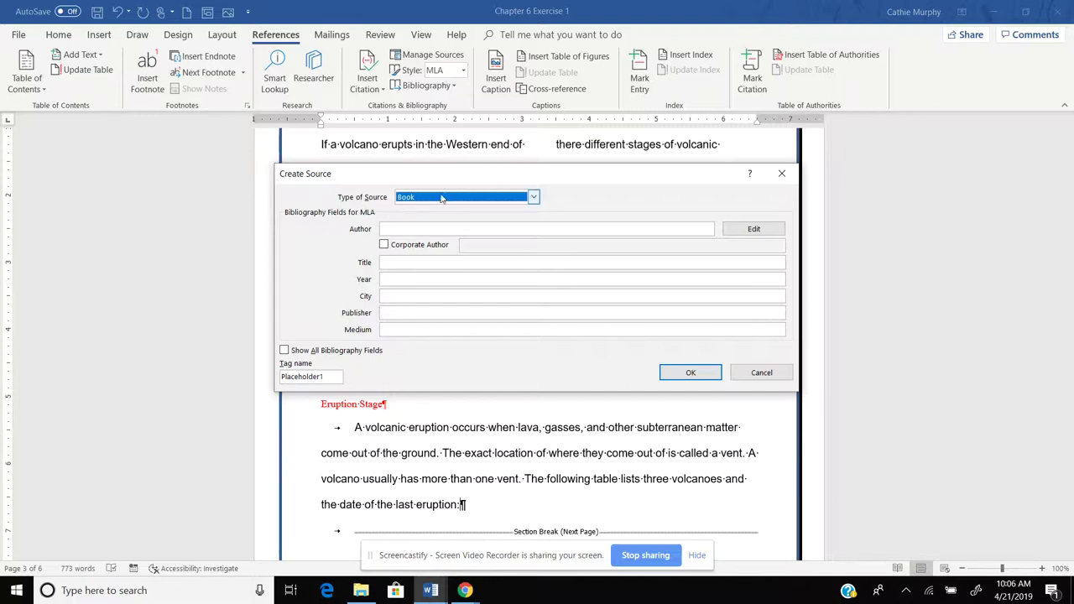
left_click(412, 229)
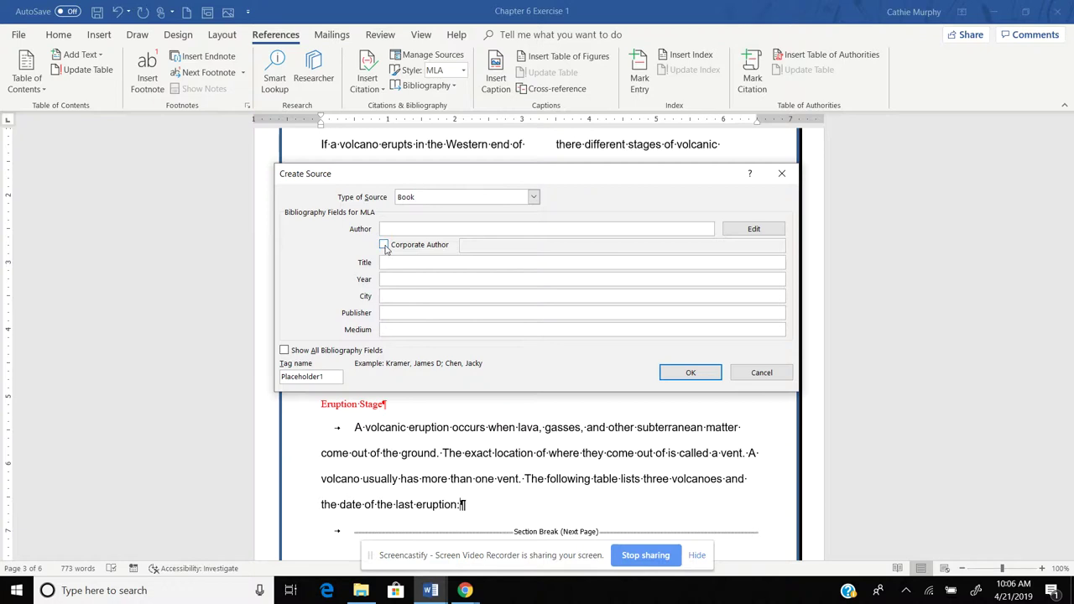
left_click(384, 245)
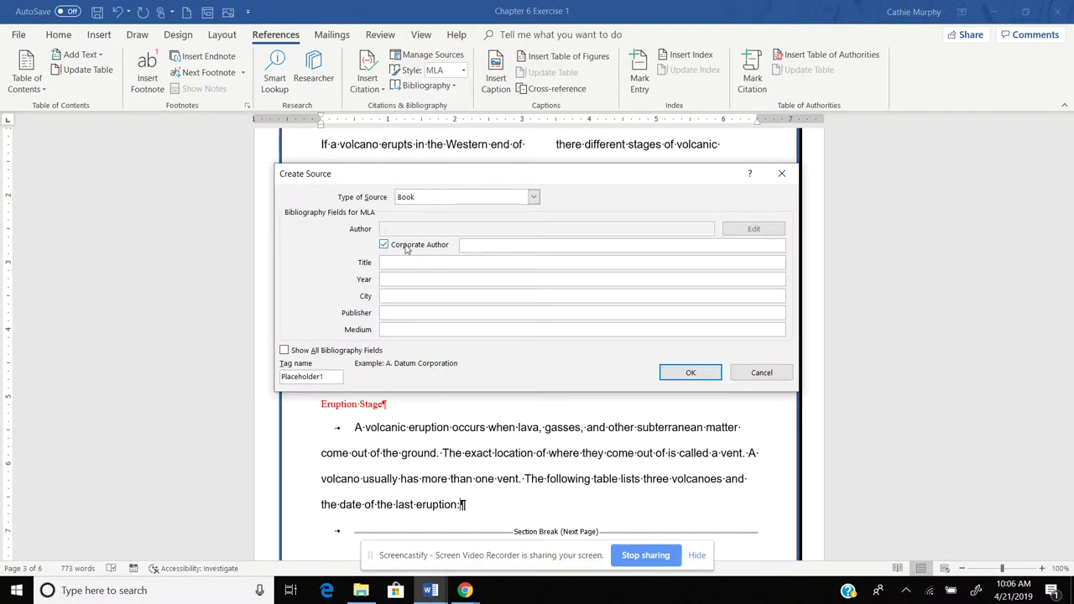
left_click(384, 245)
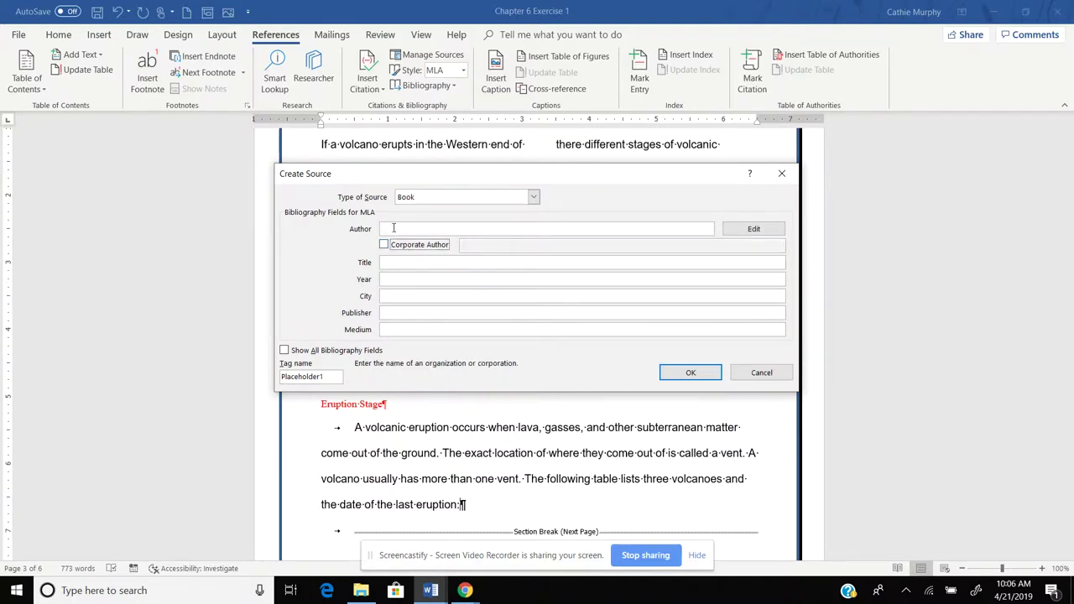
left_click(393, 228)
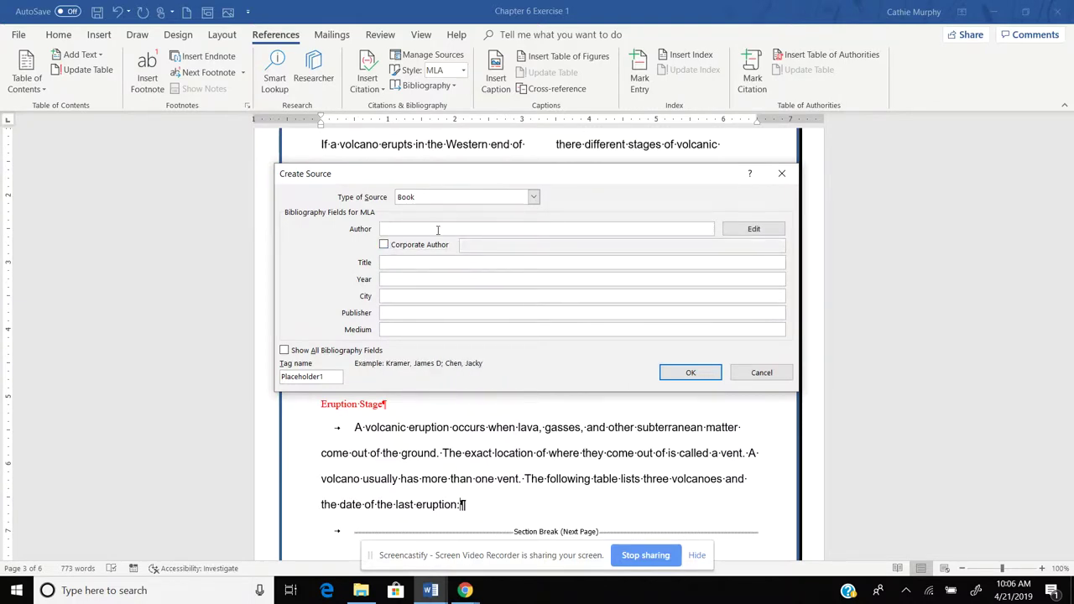
left_click(384, 245)
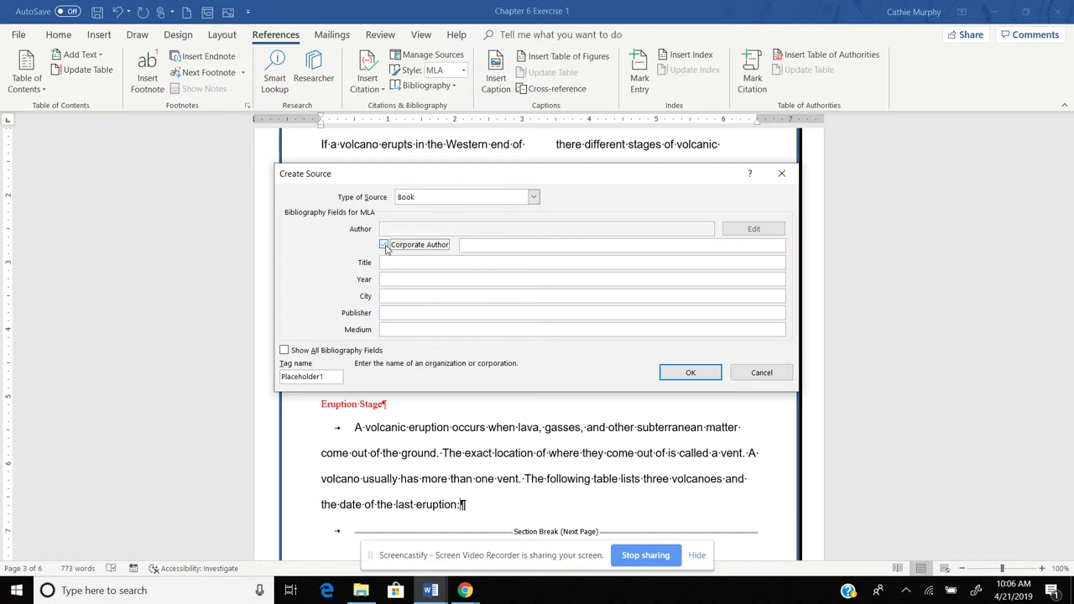
left_click(474, 243)
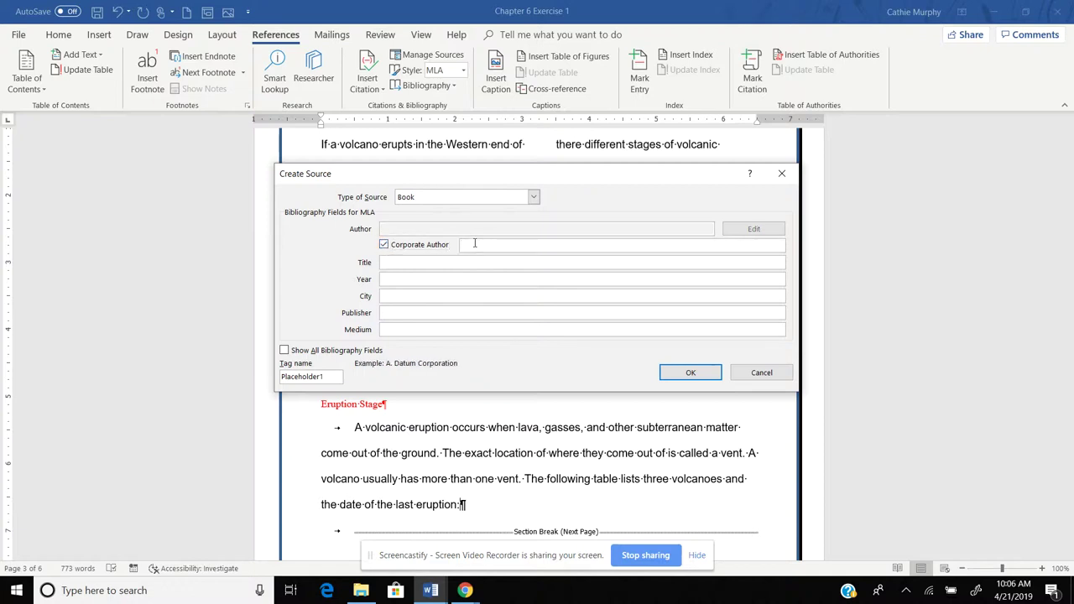
key("XF86AudioLowerVolume")
type("John Smith")
key("Tab")
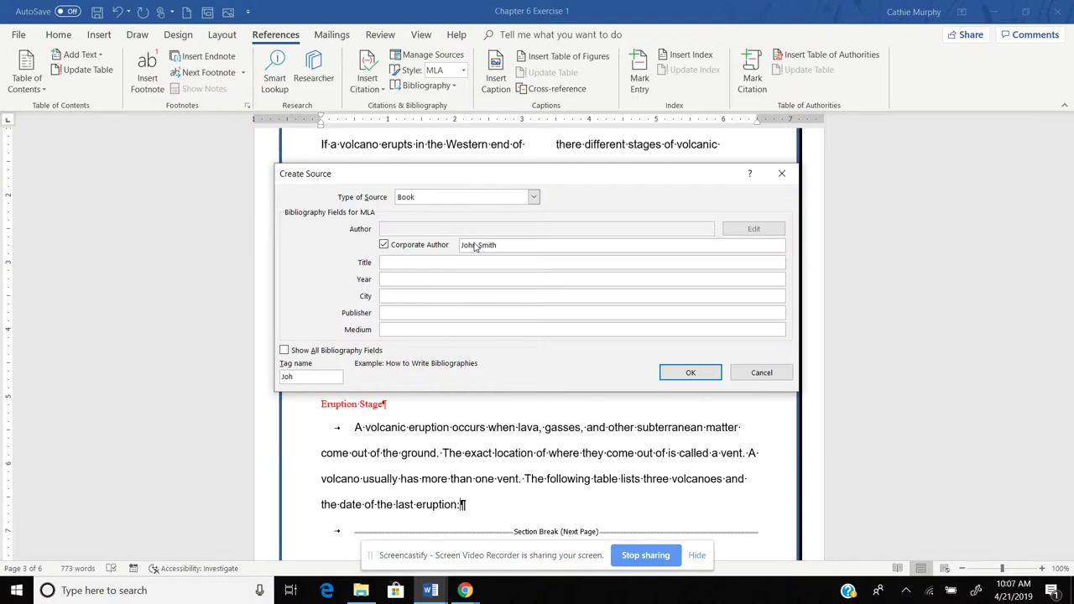
Step: Complete the book source with title "Exploring the Volcanoe World", year 2012, city Chicago and publisher "Maximum Publishing", and insert its citation
type("Exploring the Volcanoe World")
key("Tab")
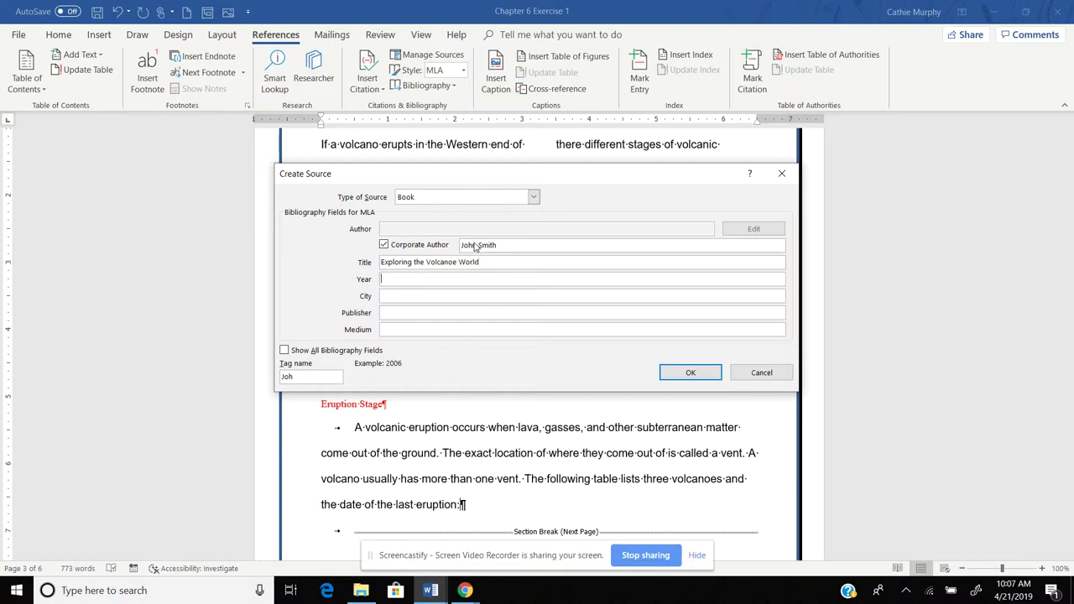
type("2012")
key("Tab")
type("Chicago")
key("Tab")
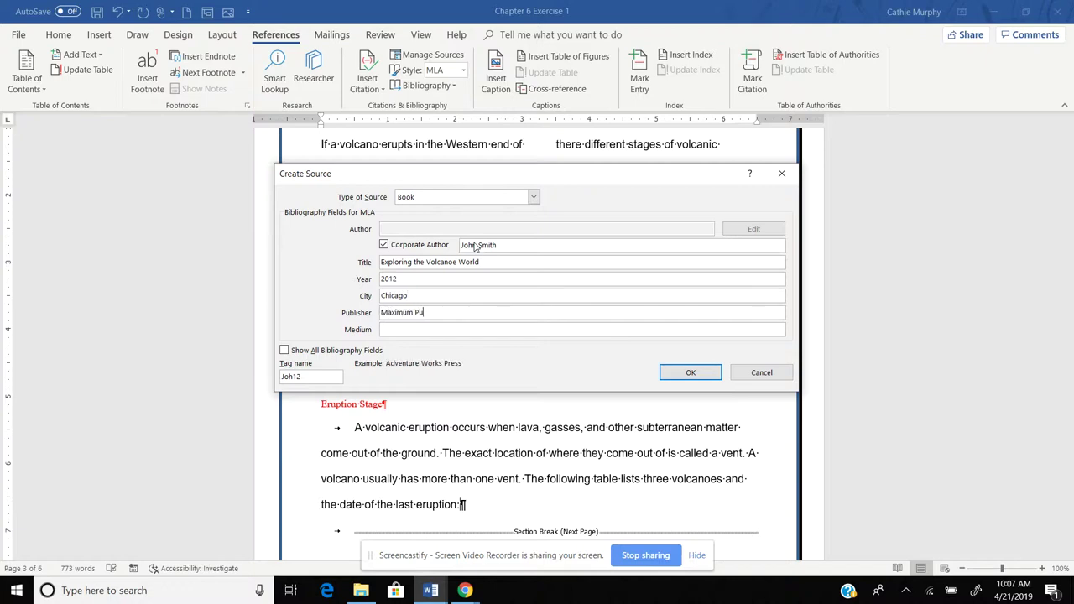
type("Maximum Publishing")
key("Tab")
left_click(689, 374)
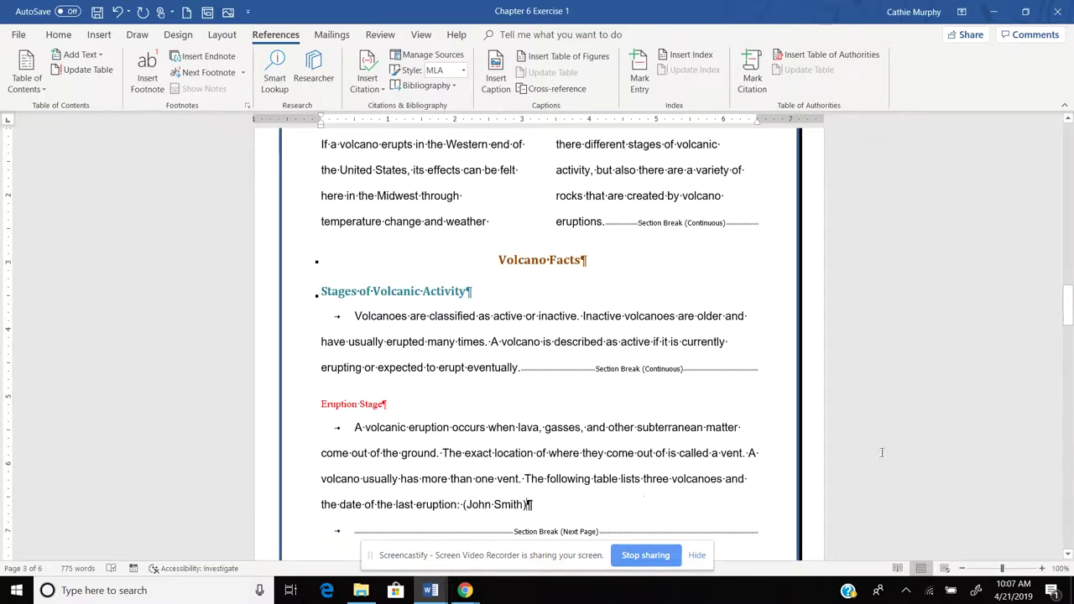
Step: Cite the existing "Exploring the Volcanoe World" source at the end of the Cooling and Inactive Stage paragraph
left_click_drag(1069, 310, 1068, 362)
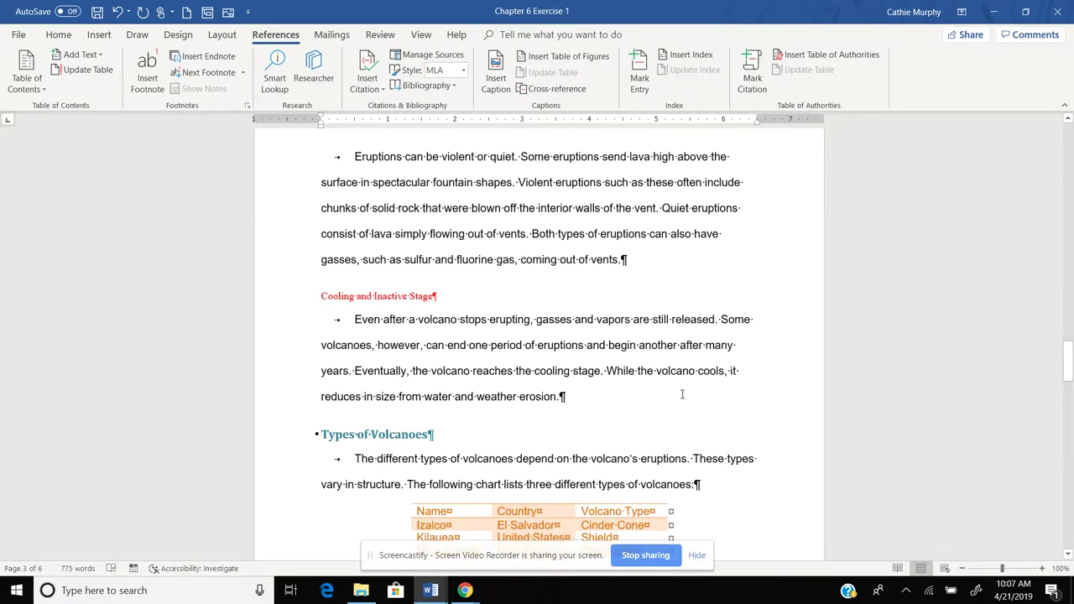
left_click(567, 397)
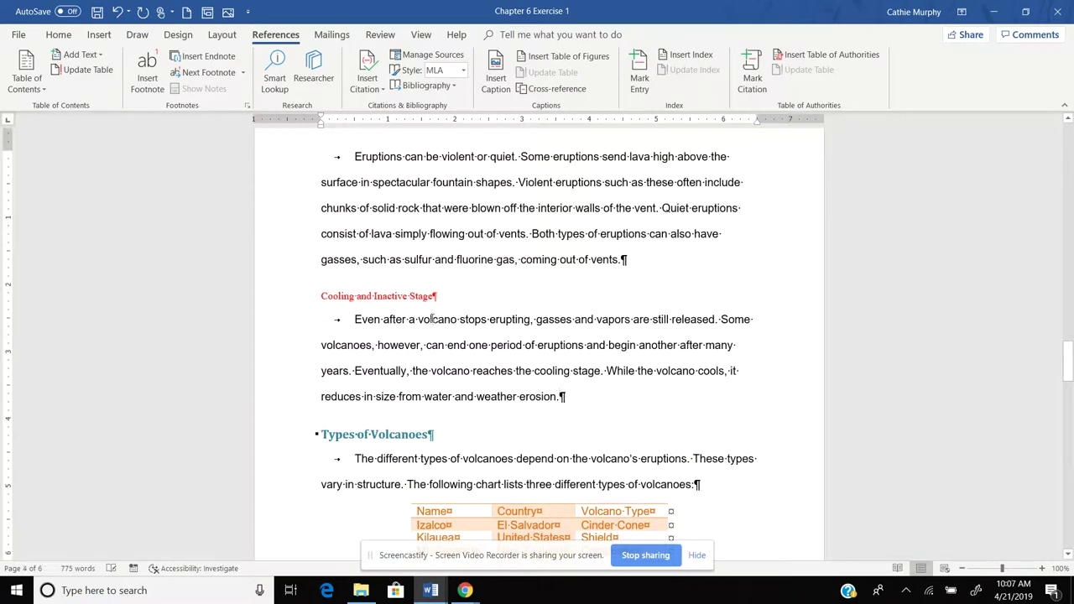
left_click(376, 87)
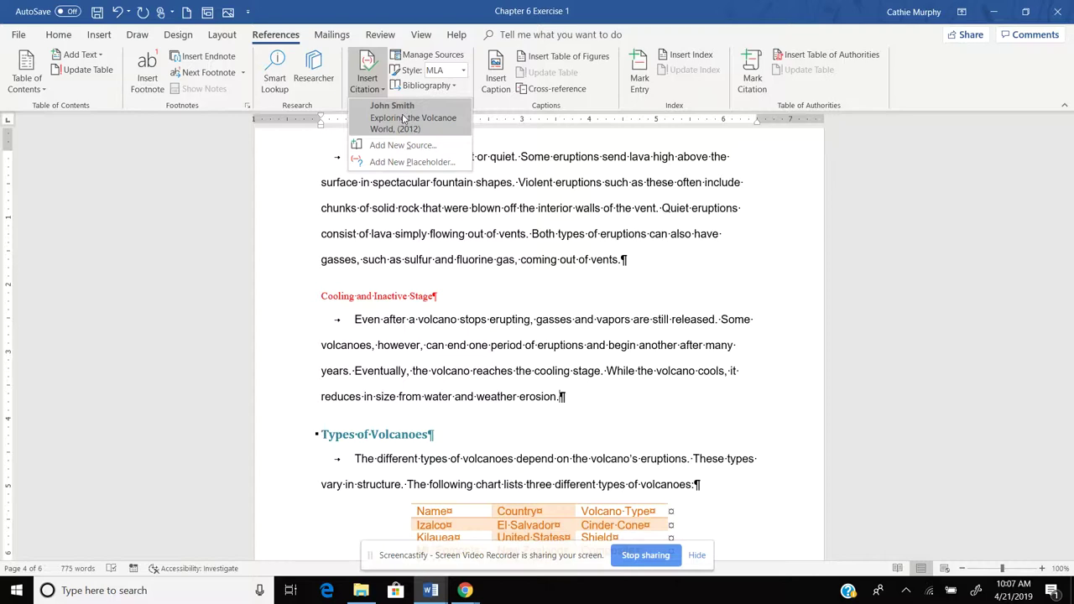
left_click(403, 119)
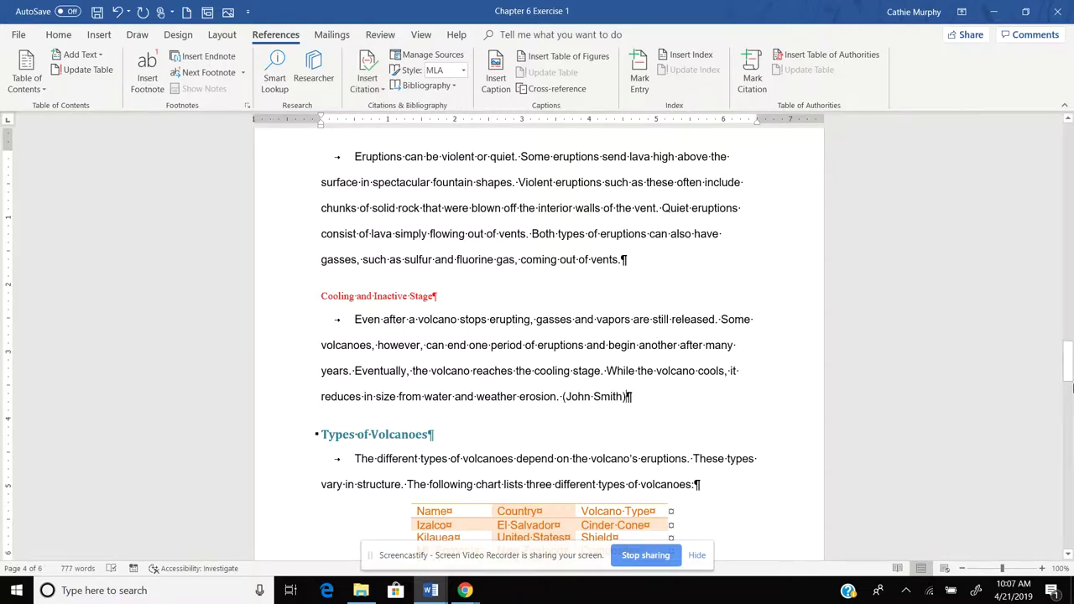
Step: Start a new source of type Web site for a citation at the end of the Shield Volcanoes paragraph
left_click_drag(1071, 386, 1069, 419)
left_click(387, 509)
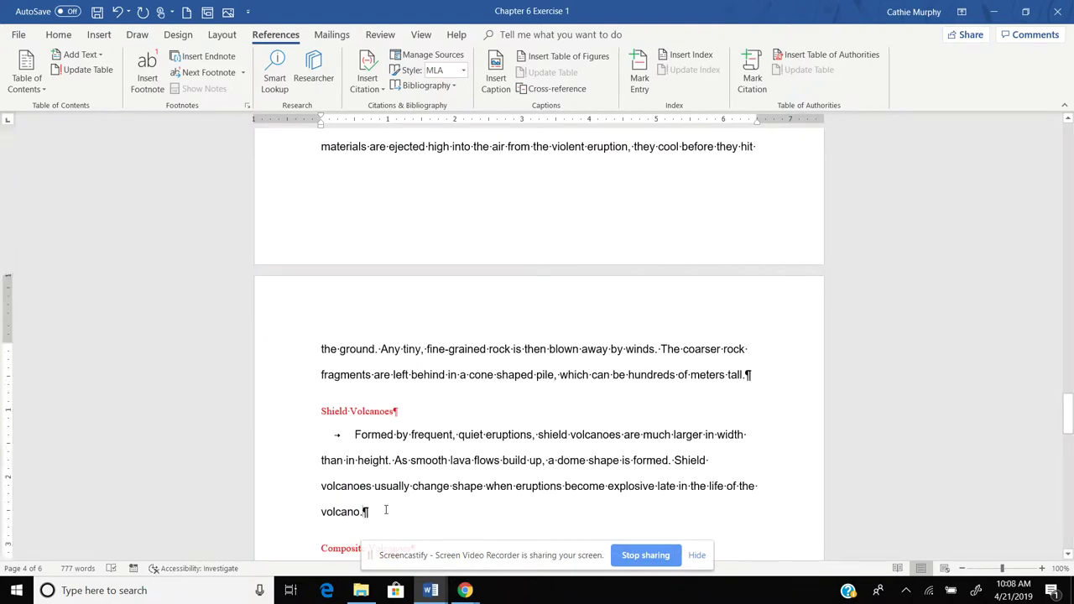
left_click(365, 79)
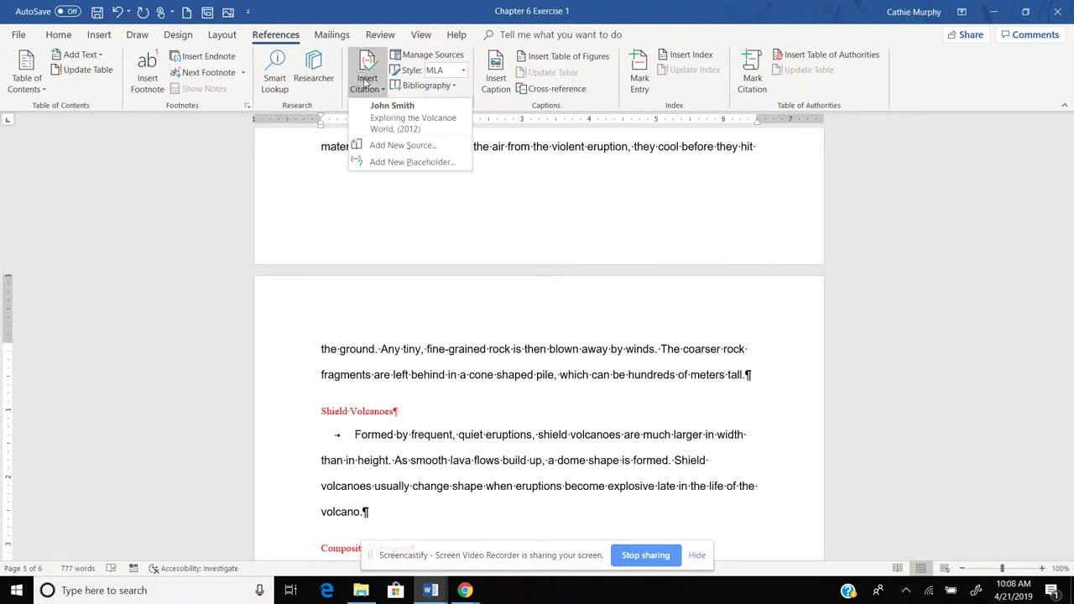
left_click(398, 147)
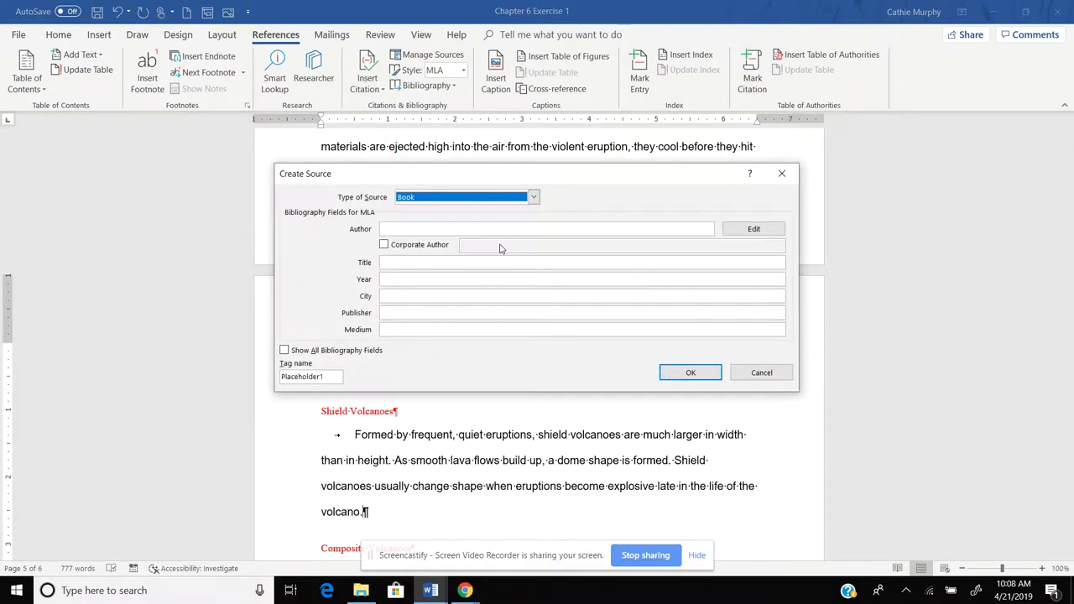
left_click(534, 197)
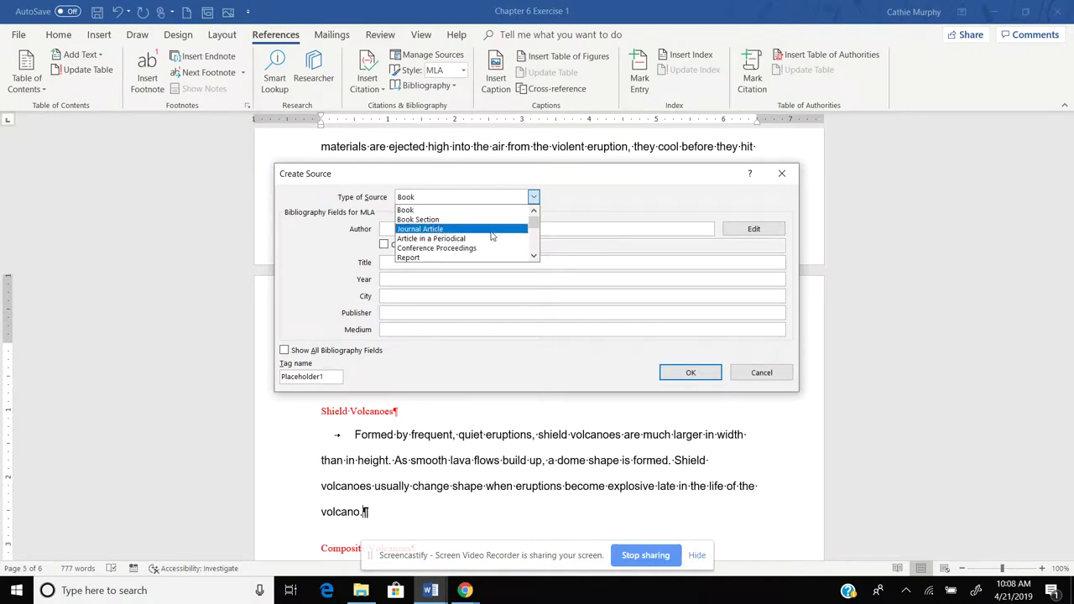
scroll(507, 234, "down", 2)
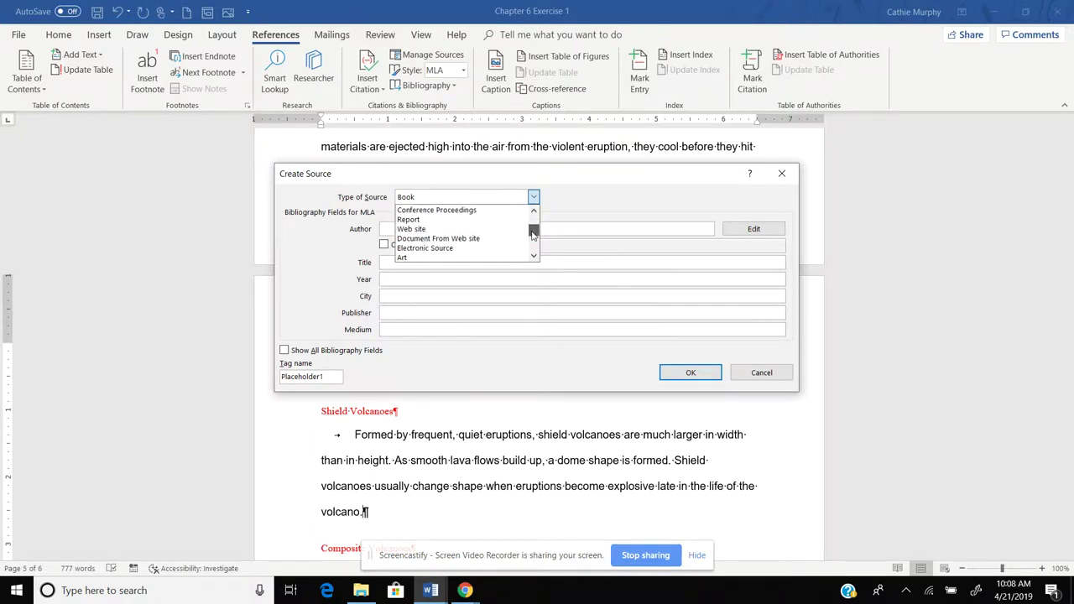
left_click(417, 236)
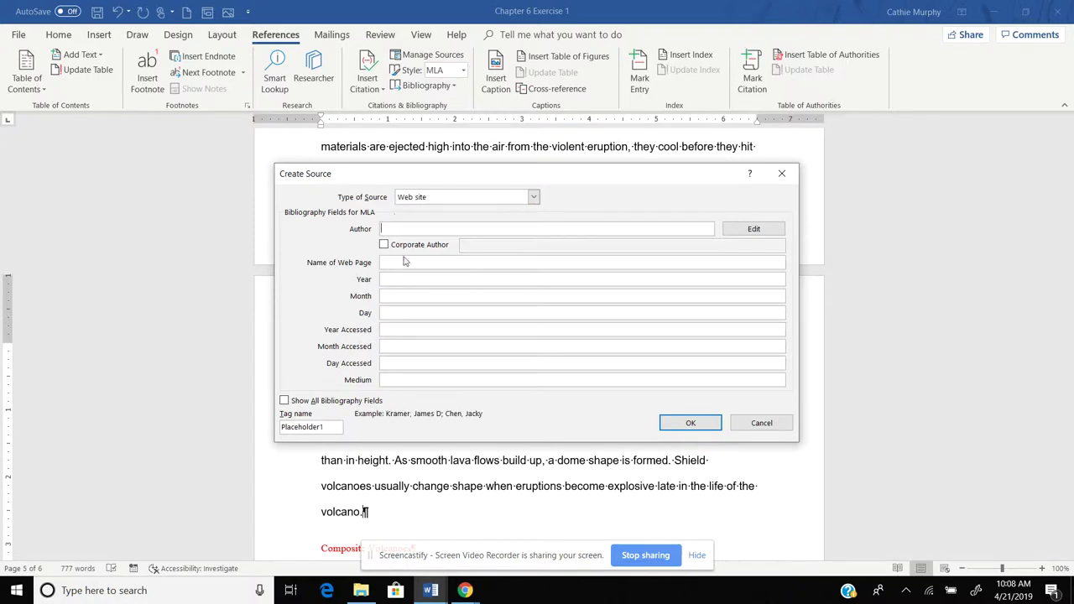
Step: Enter the author's full name for the web site source and name the web page "Scientific Review"
type("Carlson")
key("BackSpace")
key("BackSpace")
type("Rodger Carlso")
key("Tab")
key("Tab")
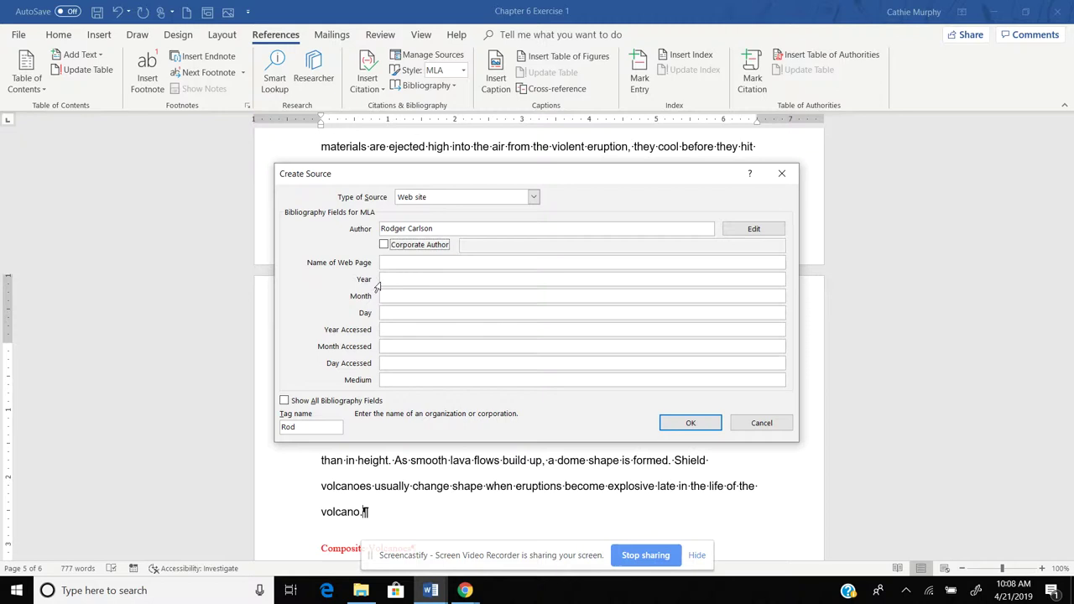
left_click(393, 264)
type("Scientific Review")
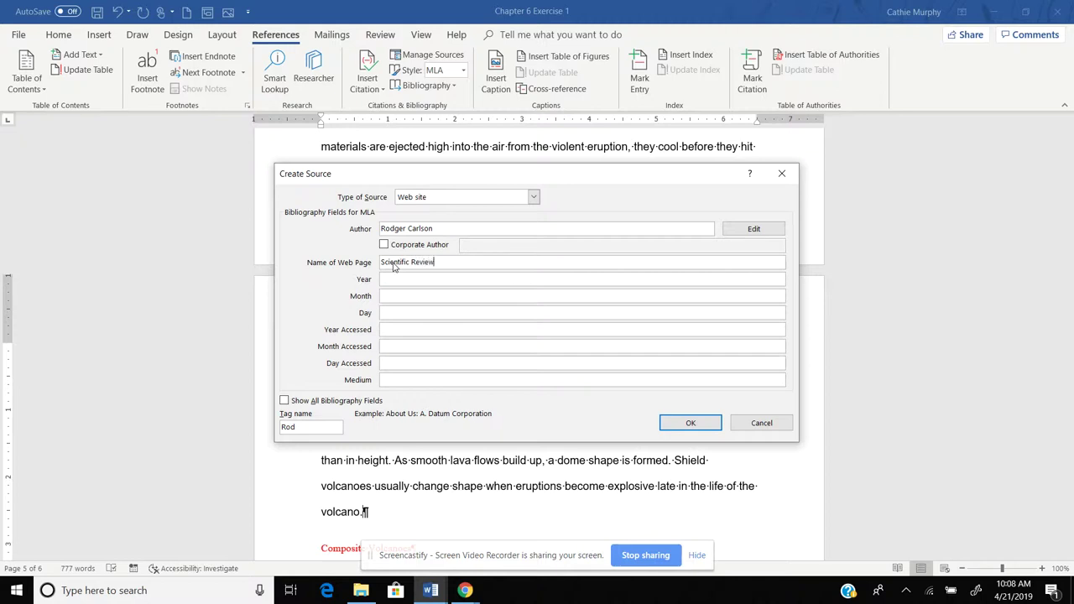
Step: Date the web site source April 4, 2015, set its access date to 2019, month 4, day 21, and insert the citation
key("Tab")
key("Tab")
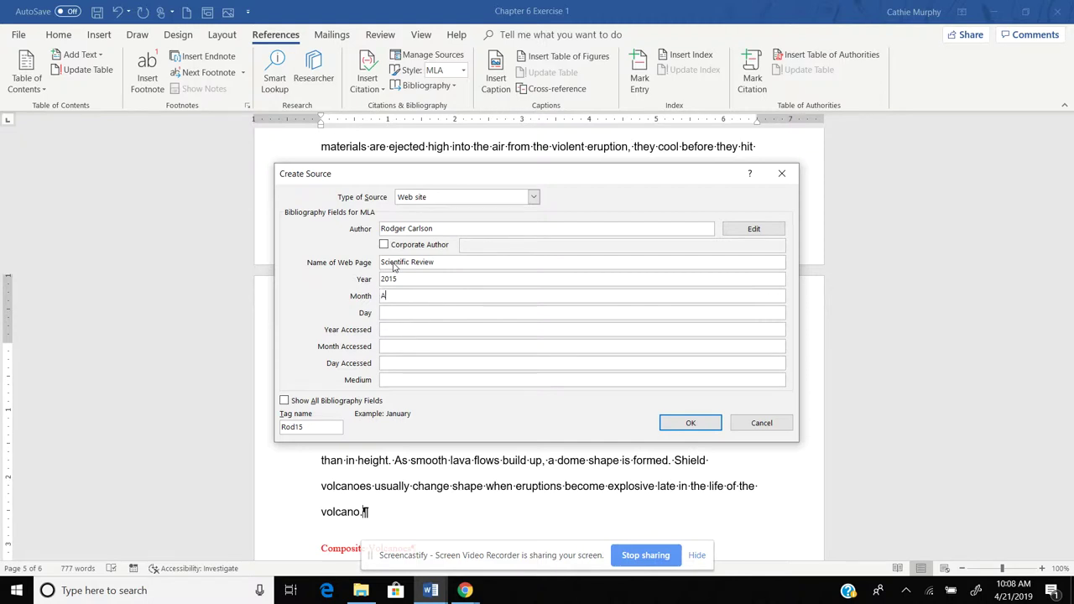
type("April")
key("Tab")
key("Tab")
key("Tab")
key("Tab")
left_click(691, 422)
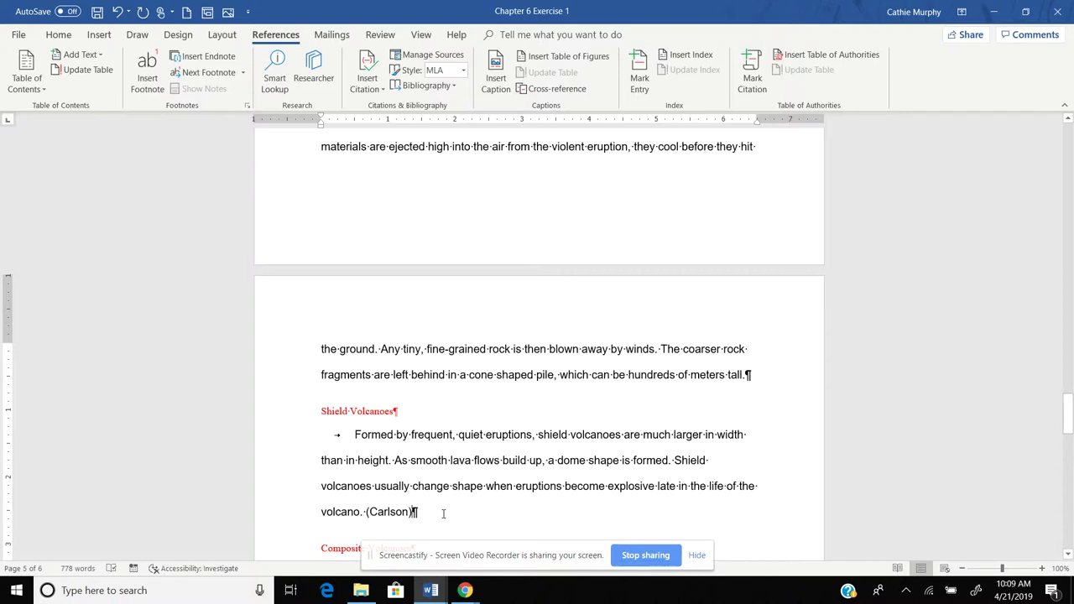
Step: Start a new source for a citation at the end of the Basalt paragraph and enter the author's full name
left_click_drag(1067, 413, 1067, 457)
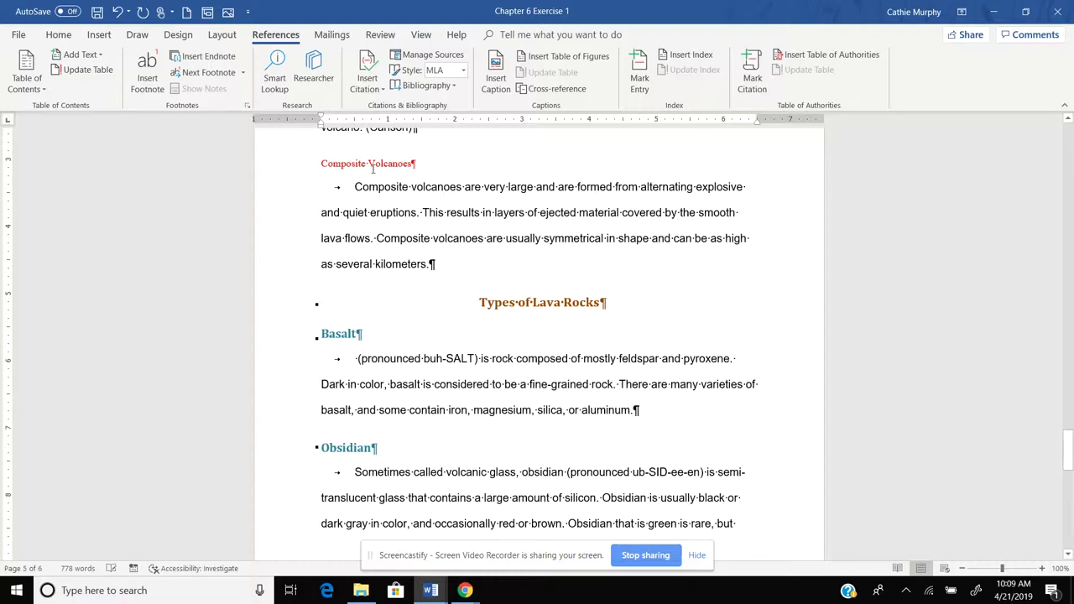
left_click(382, 91)
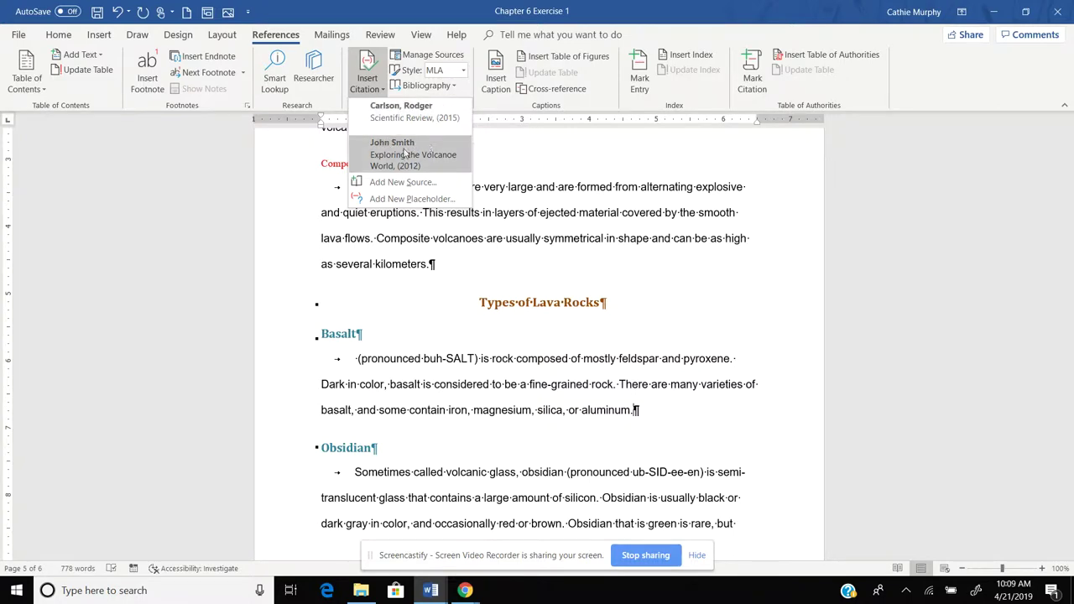
left_click(399, 183)
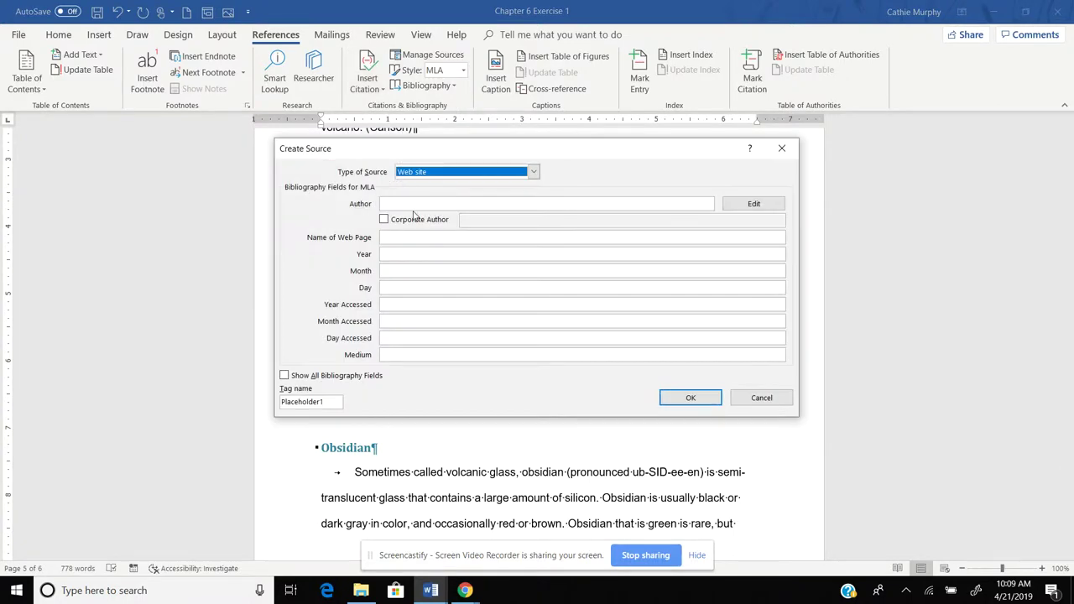
left_click(410, 204)
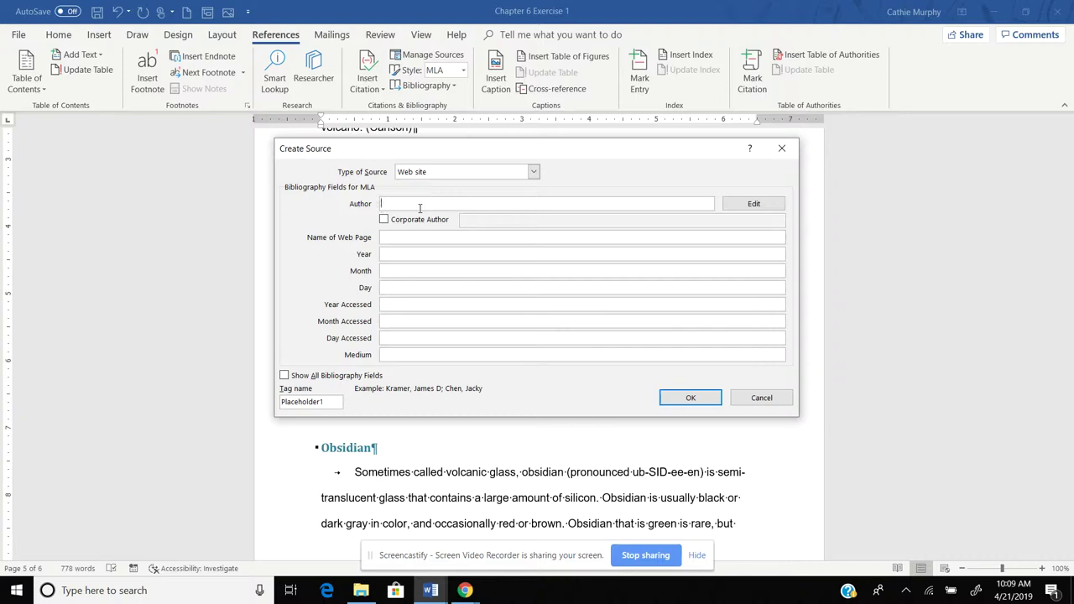
type("W")
type("izek")
type("ski")
key("BackSpace")
key("BackSpace")
key("BackSpace")
key("BackSpace")
key("BackSpace")
key("BackSpace")
key("BackSpace")
key("BackSpace")
key("BackSpace")
type("Tom Wizwski")
key("Tab")
key("Tab")
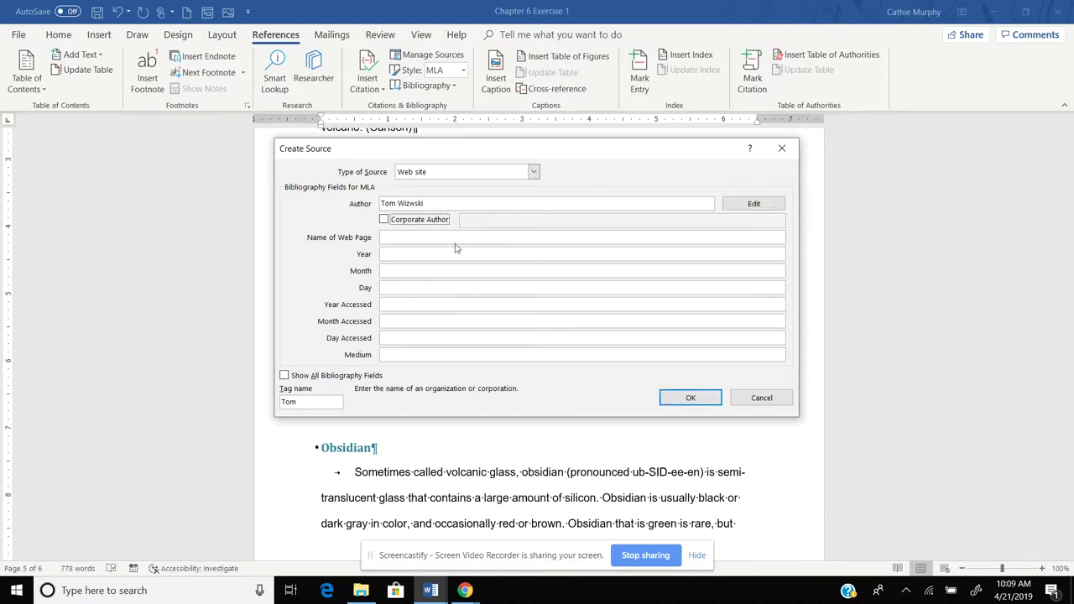
Step: Change the type of the new source to Book
left_click(533, 171)
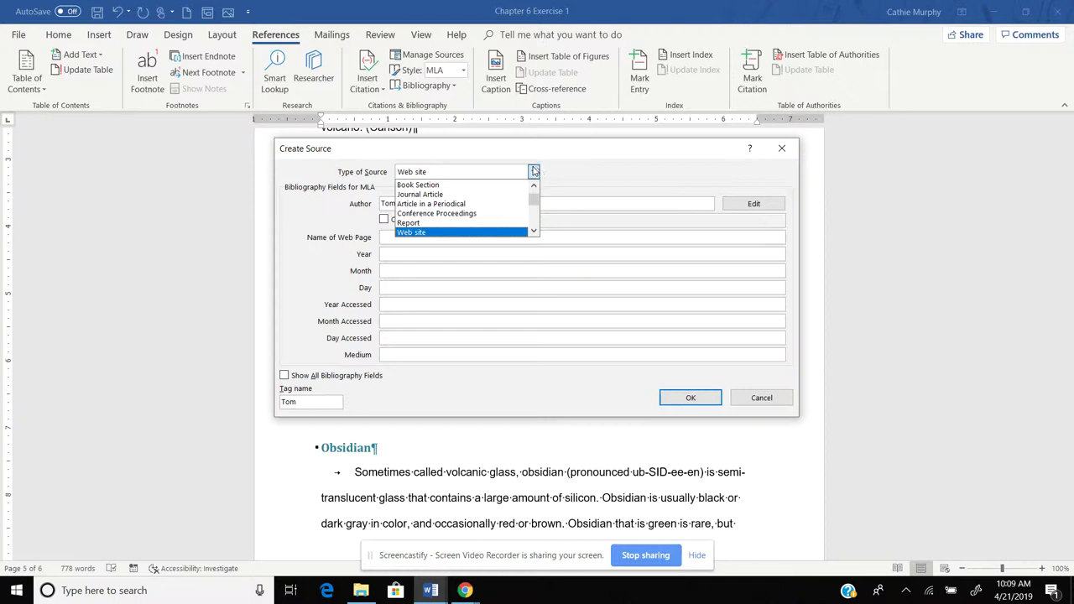
left_click(533, 171)
left_click(532, 174)
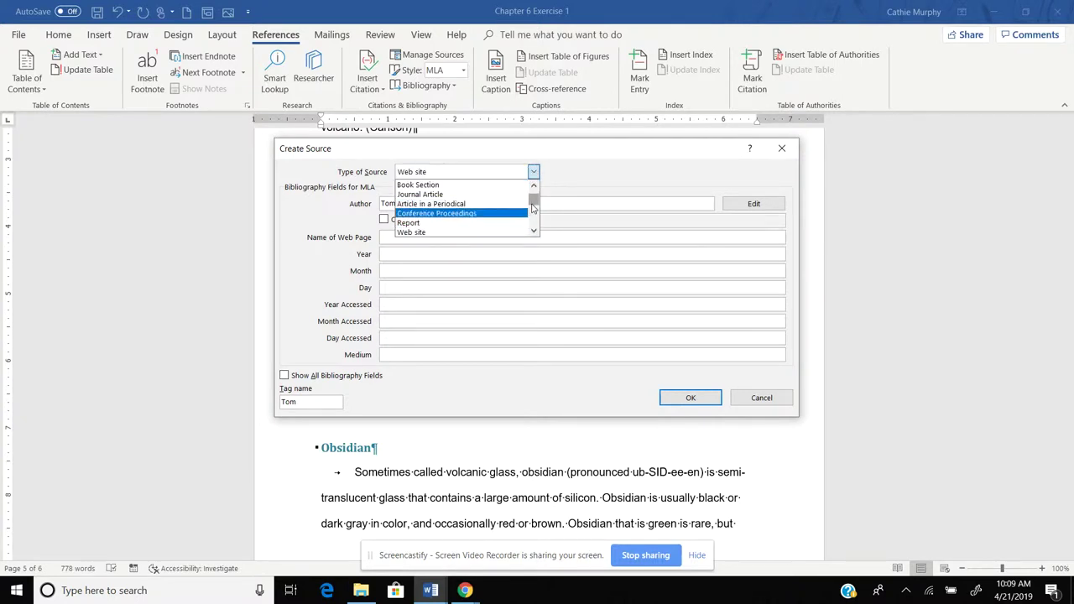
scroll(532, 207, "up", 1)
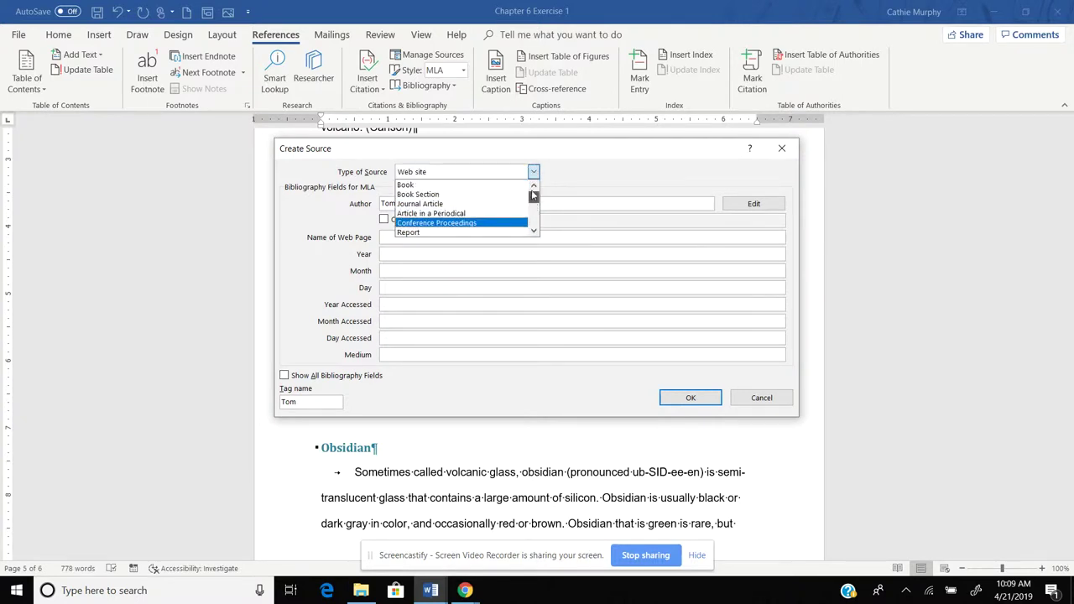
left_click(432, 186)
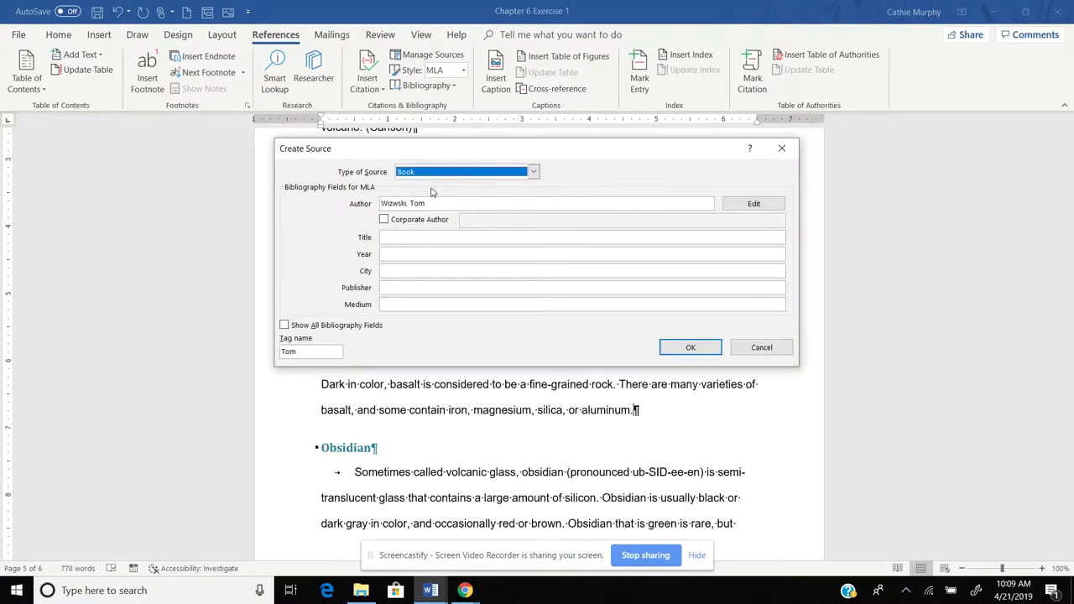
Step: Complete the book source with title "Types of Volcanoes", year 2017, city New York and publisher "Fordham Publishing", and insert its citation
left_click(397, 238)
type("Types of Volcanoes")
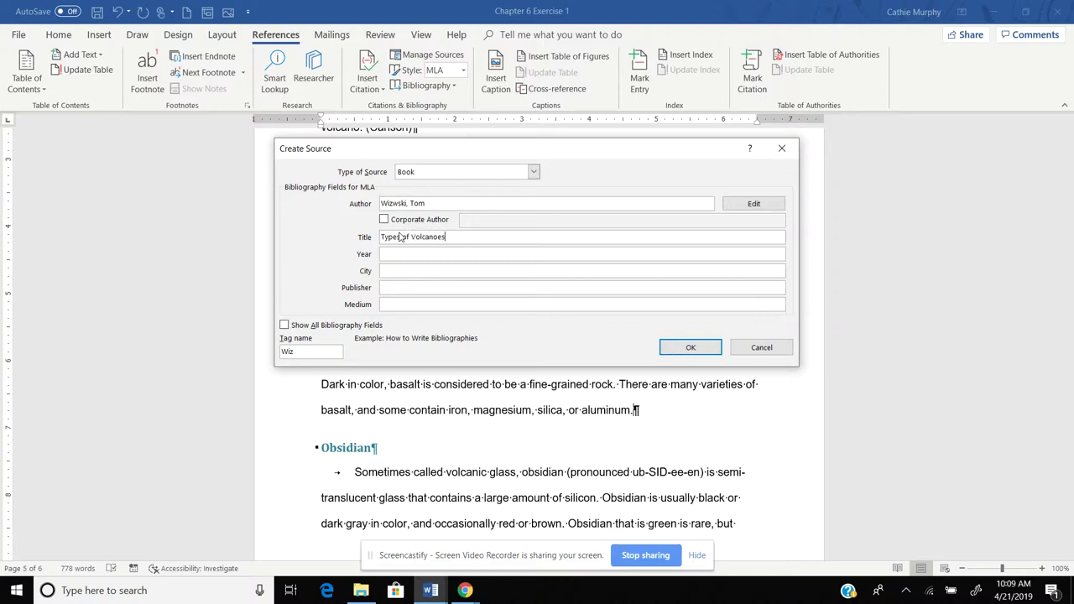
key("Tab")
type("2017")
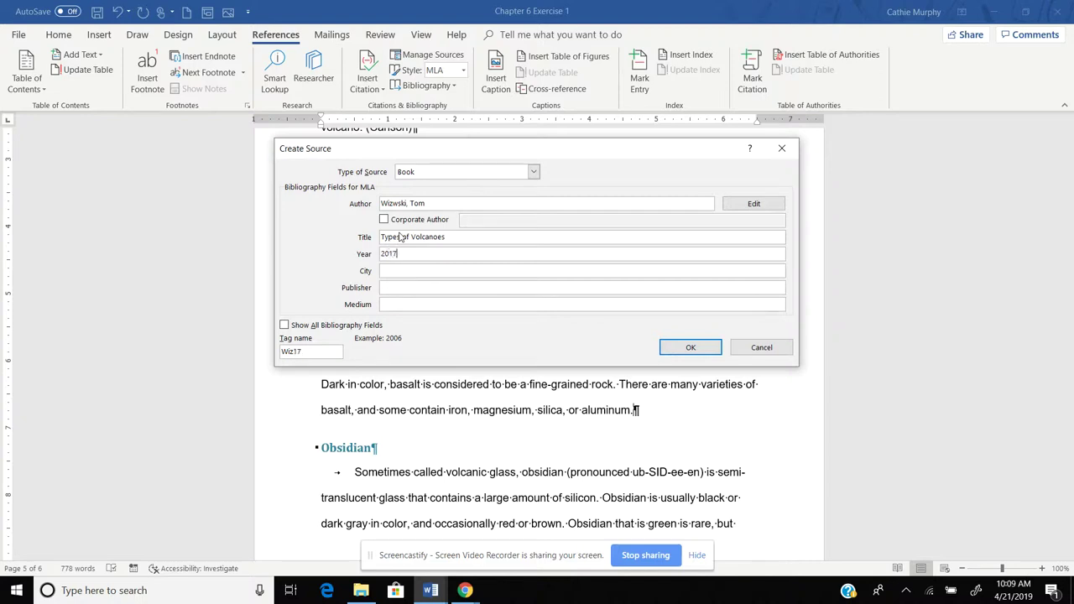
key("Tab")
type("New Yo")
key("Tab")
type("Fordham P")
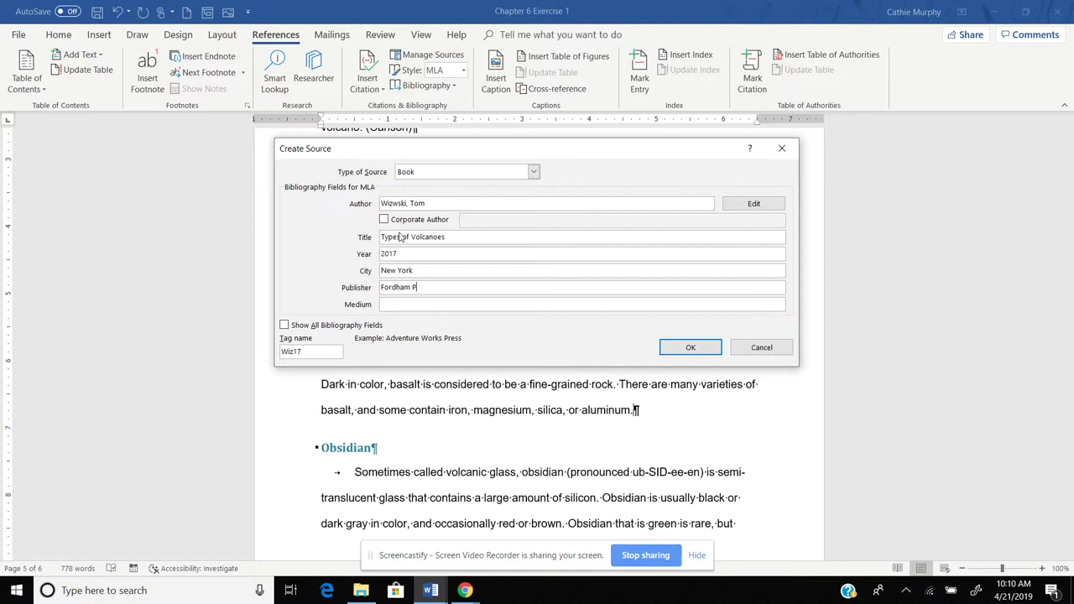
type("ublishing")
left_click(690, 347)
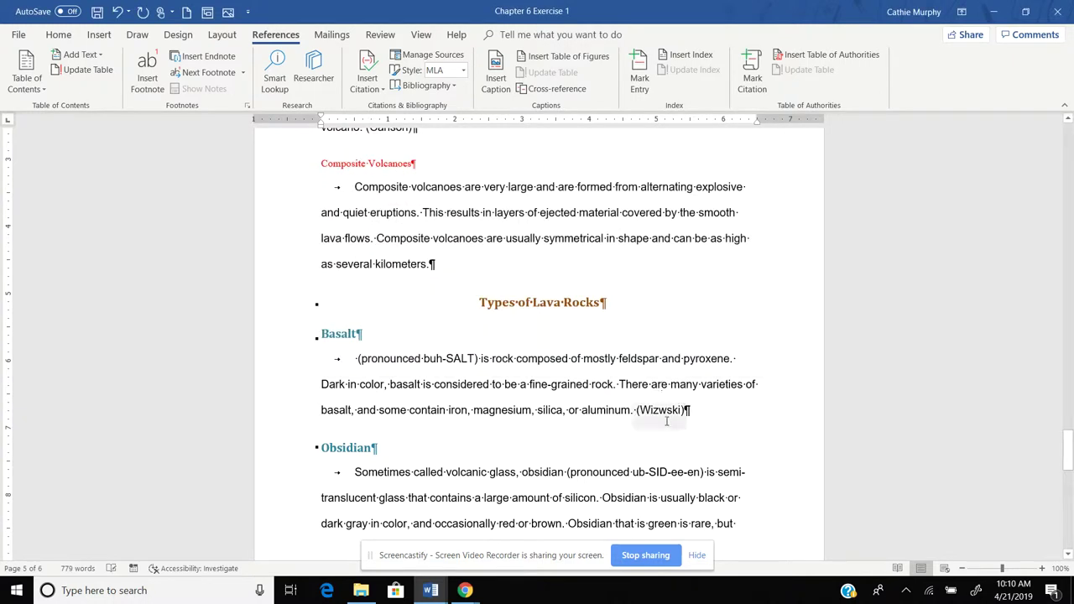
Step: Cite the existing "Types of Volcanoes" source at the end of the Andesite paragraph, after "a green mineral."
left_click(382, 94)
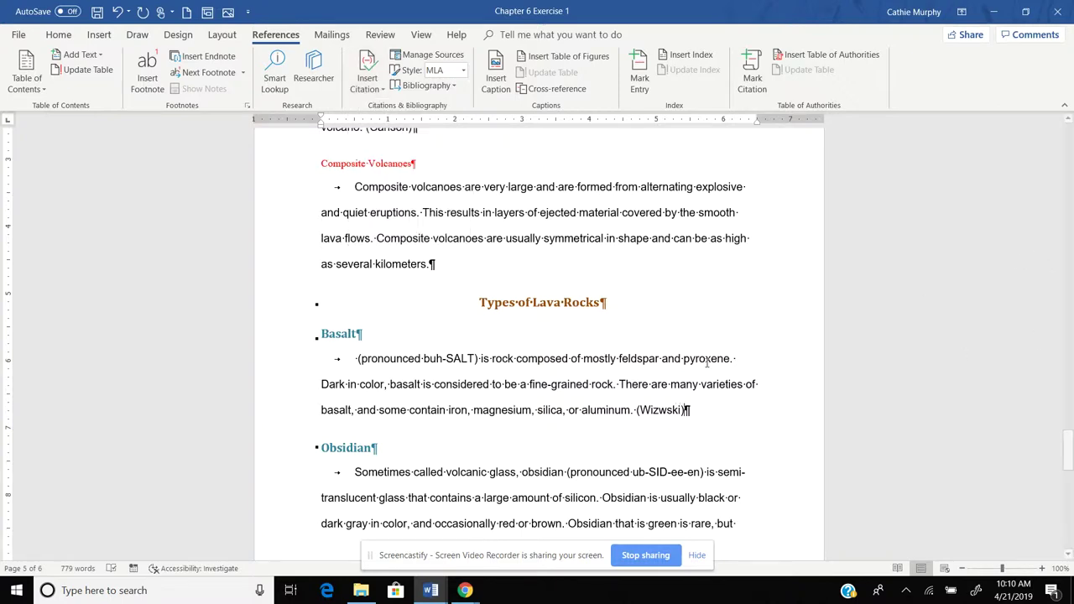
left_click(1014, 314)
scroll(1069, 459, "down", 6)
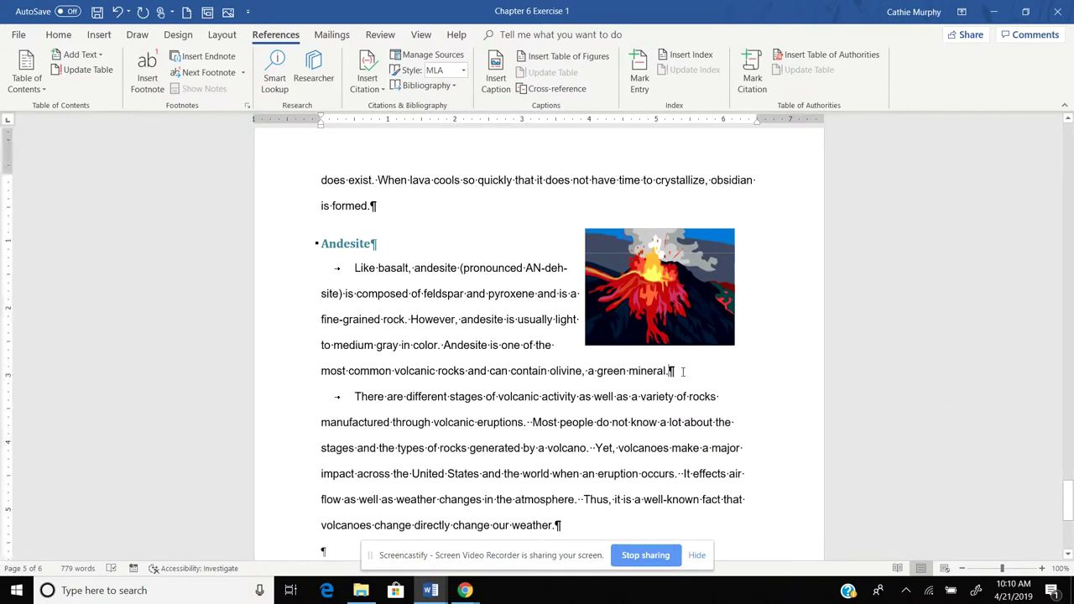
left_click(374, 92)
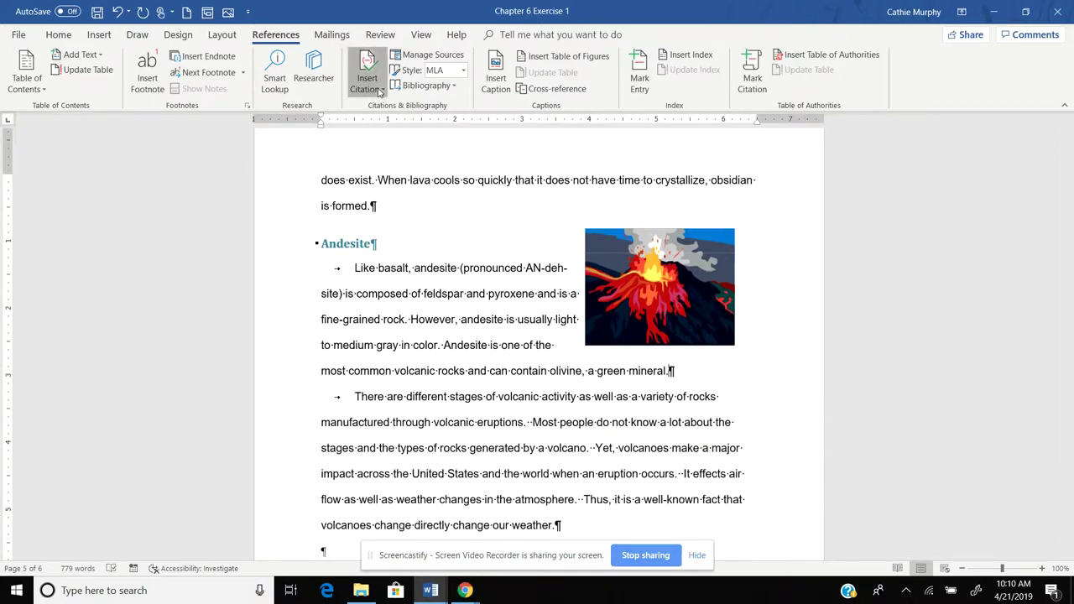
left_click(398, 180)
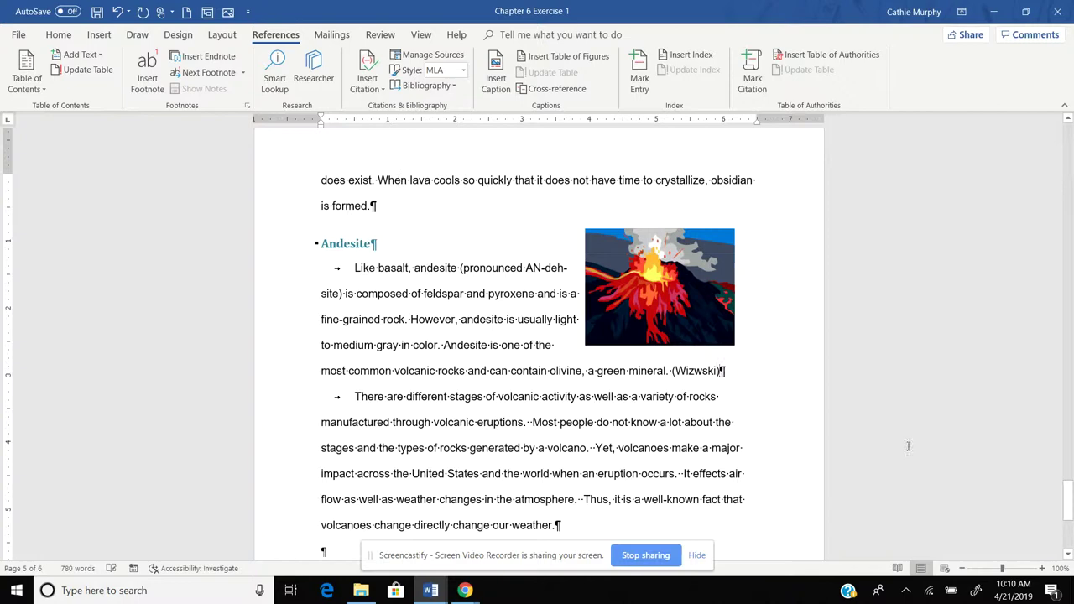
Step: Cite the existing "Exploring the Volcanoe World" source in the closing paragraph, after the sentence ending "generated by a volcano."
scroll(1070, 472, "down", 3)
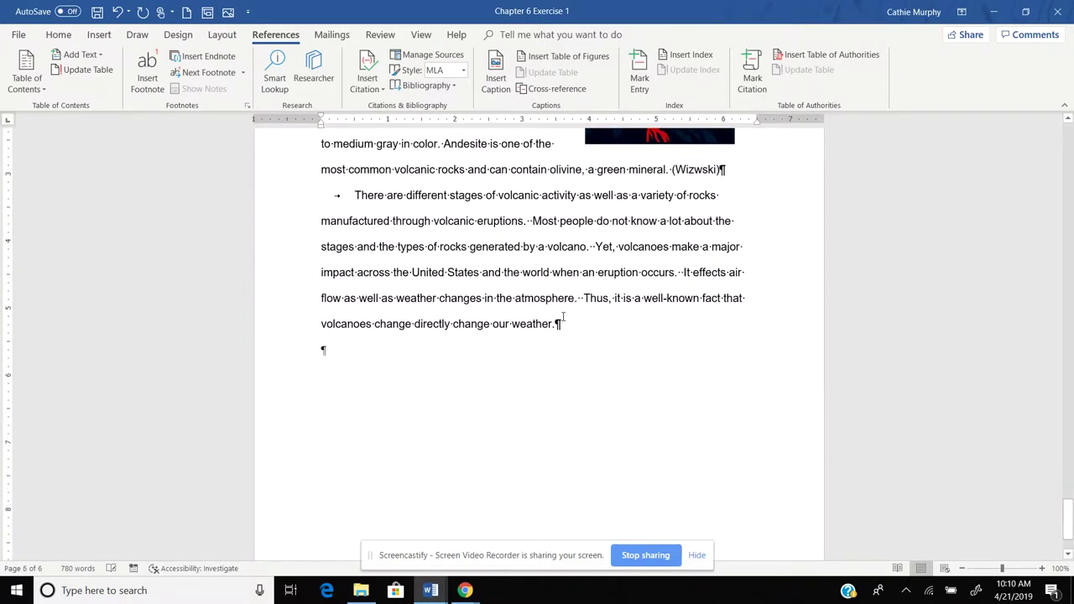
left_click(589, 246)
left_click(380, 95)
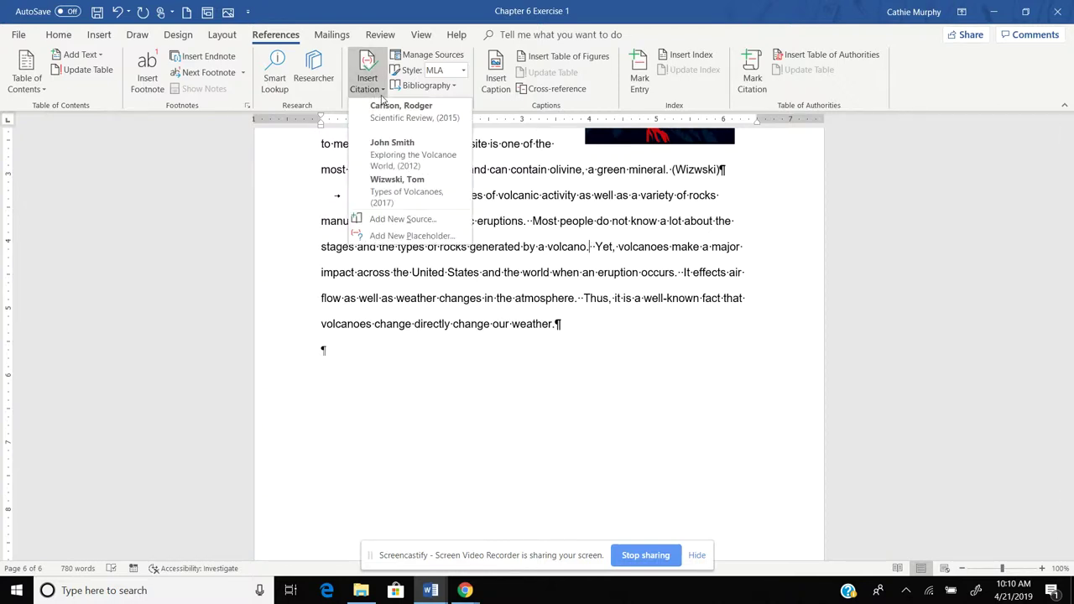
left_click(397, 144)
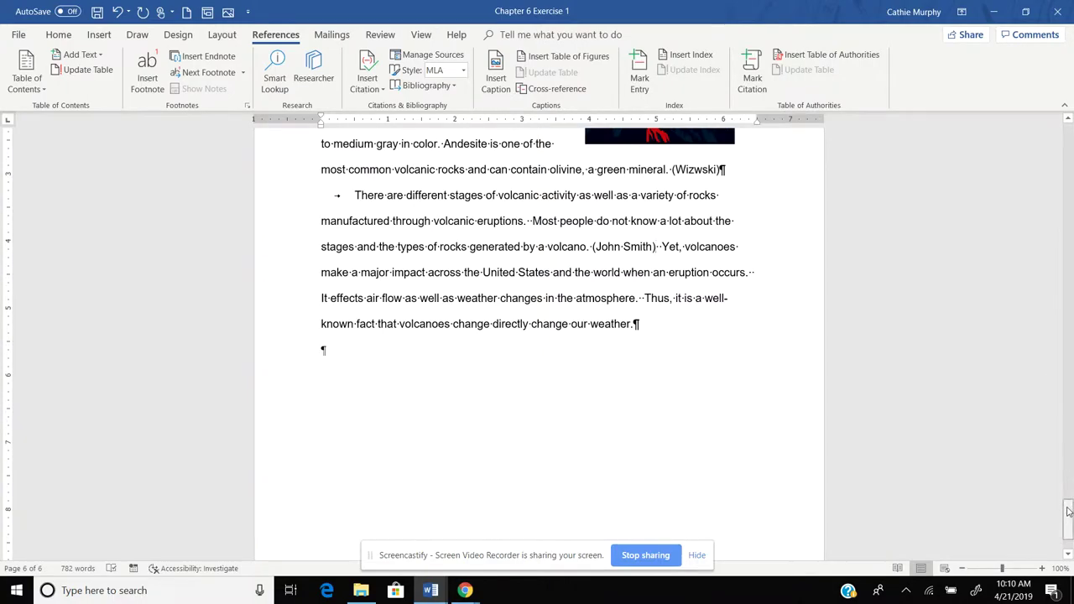
Step: Remove the empty paragraph at the end of the report and add a blank page after the closing paragraph
left_click_drag(1067, 512, 1068, 302)
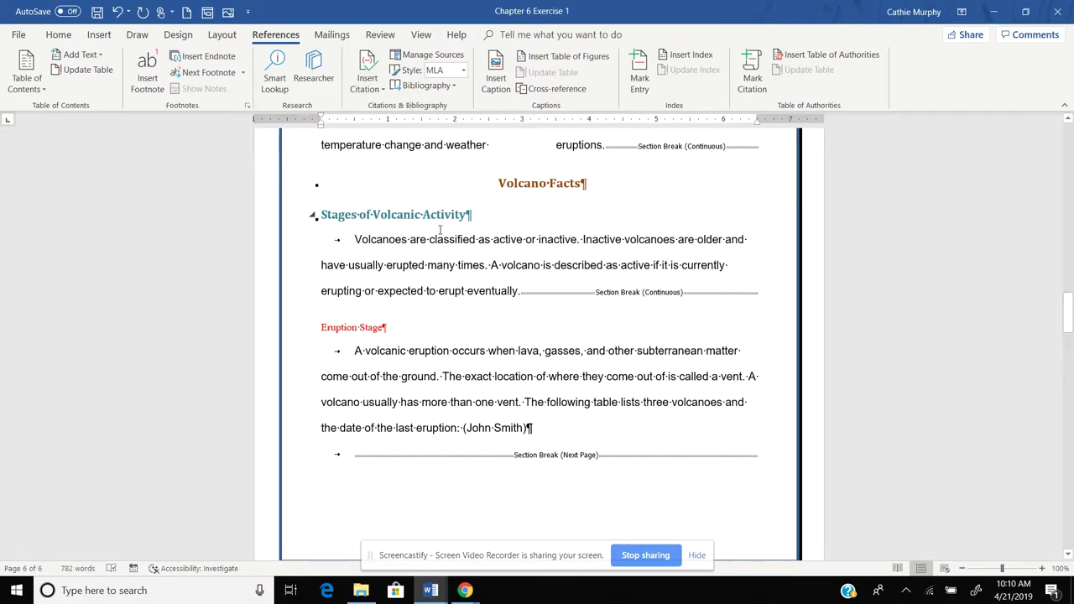
left_click_drag(1069, 329, 1070, 551)
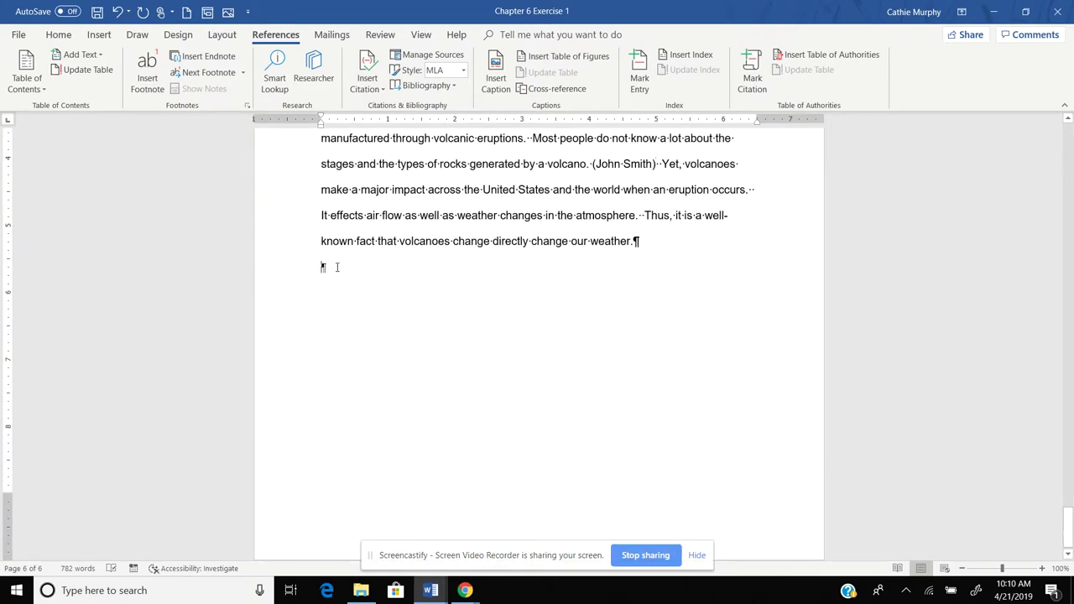
key("BackSpace")
left_click(101, 35)
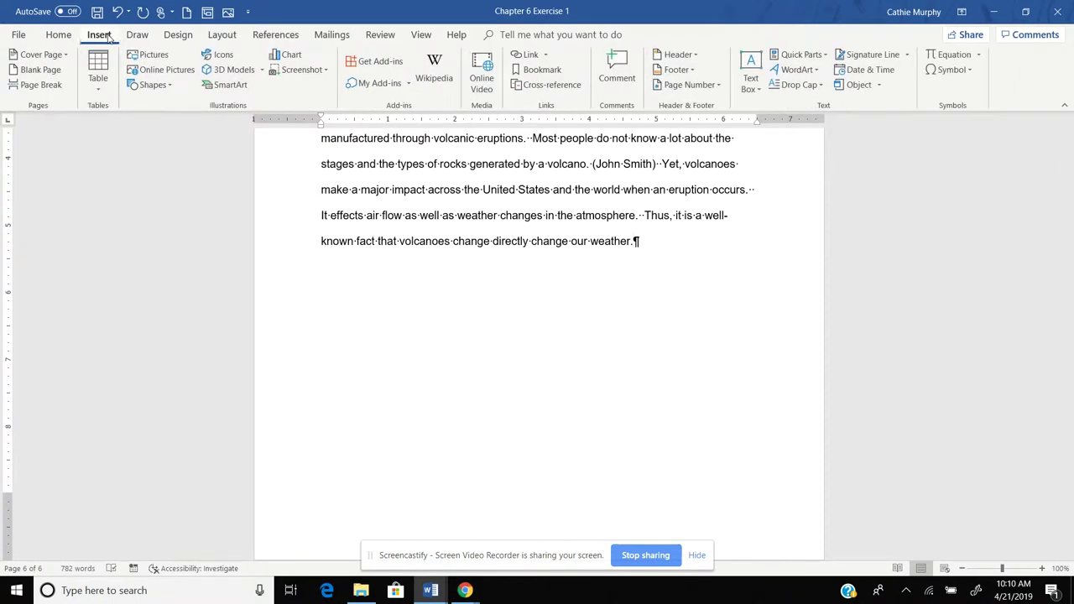
left_click(38, 70)
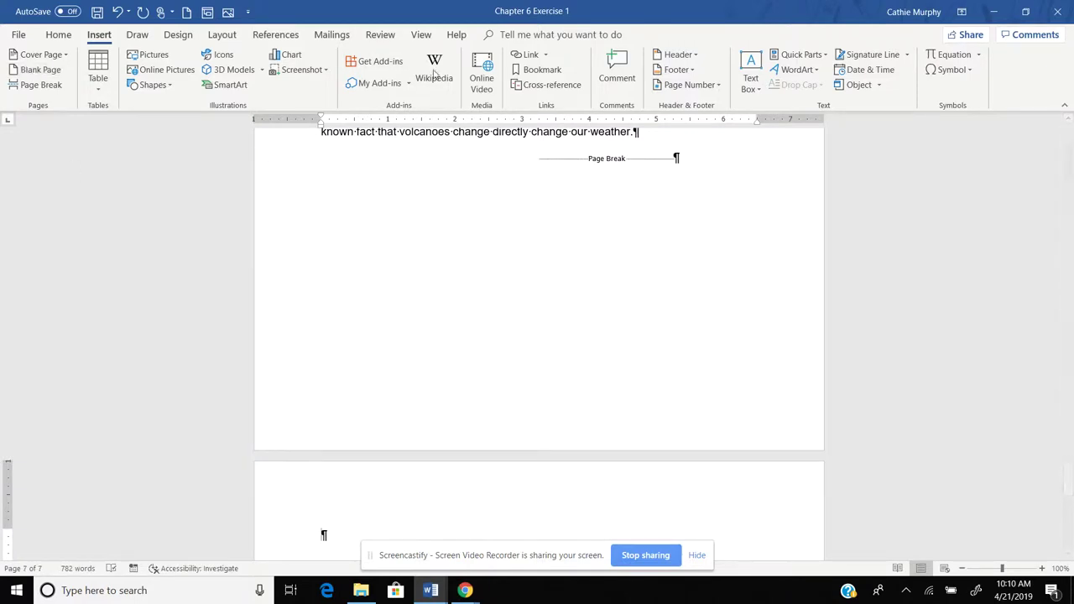
Step: Switch the citation style to APA Sixth Edition and insert the built-in Works Cited list on the new last page
left_click(285, 34)
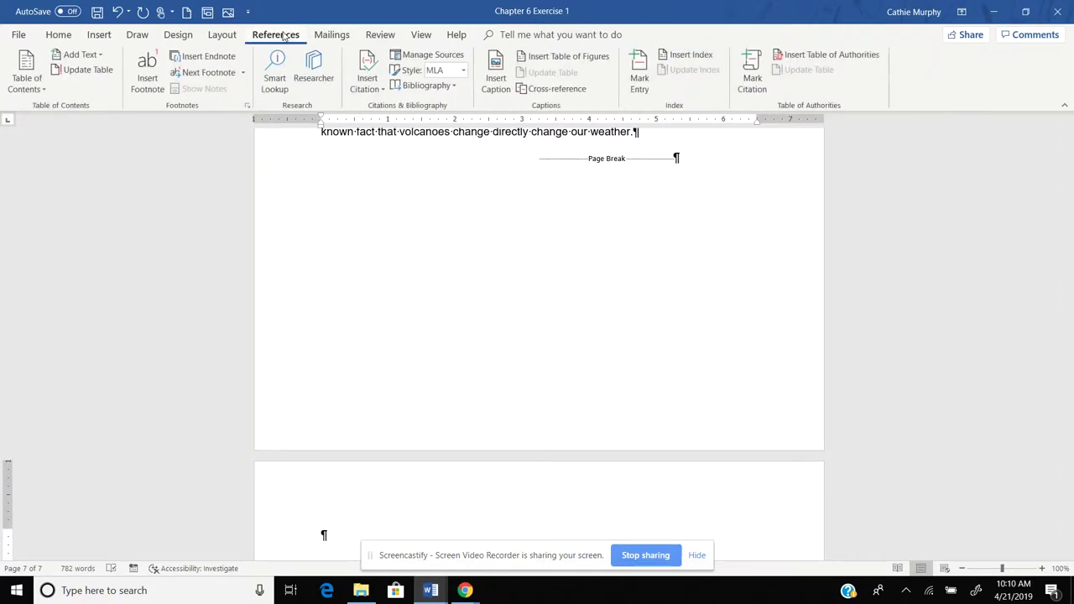
left_click(453, 87)
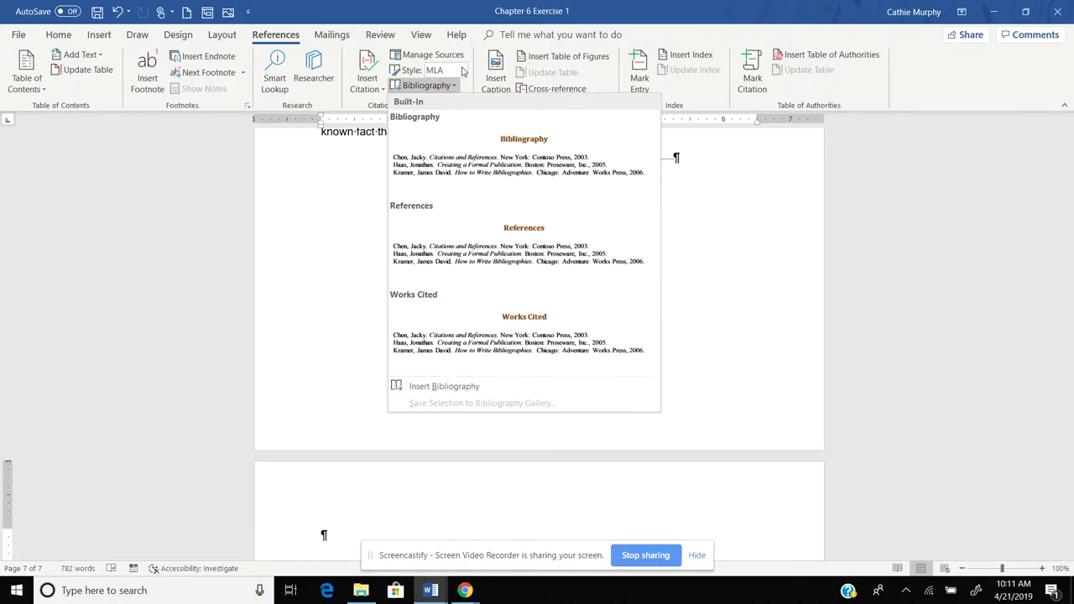
left_click(464, 71)
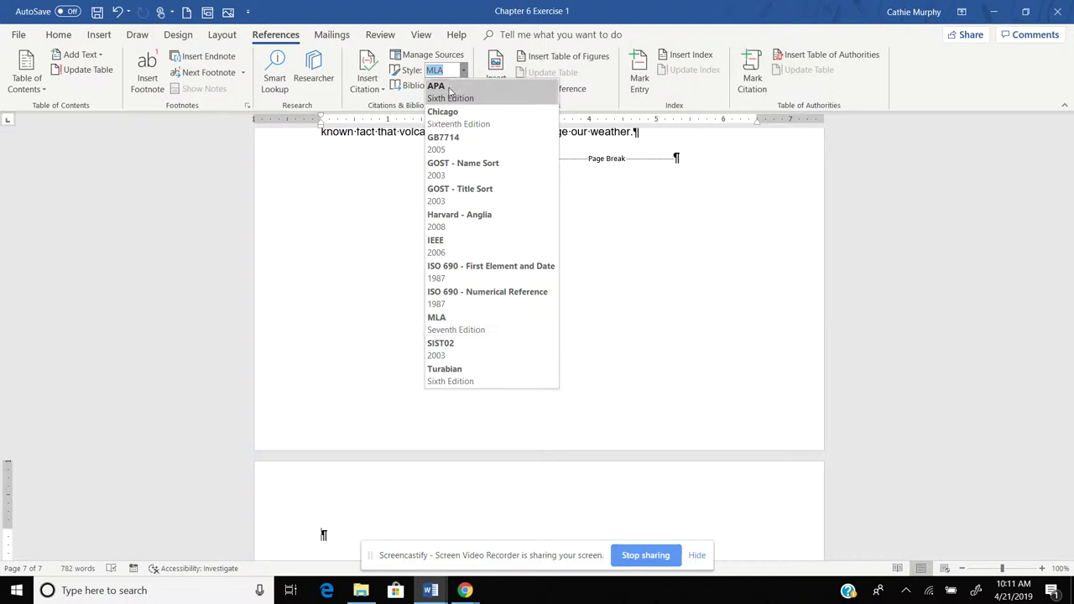
left_click(453, 92)
left_click(457, 87)
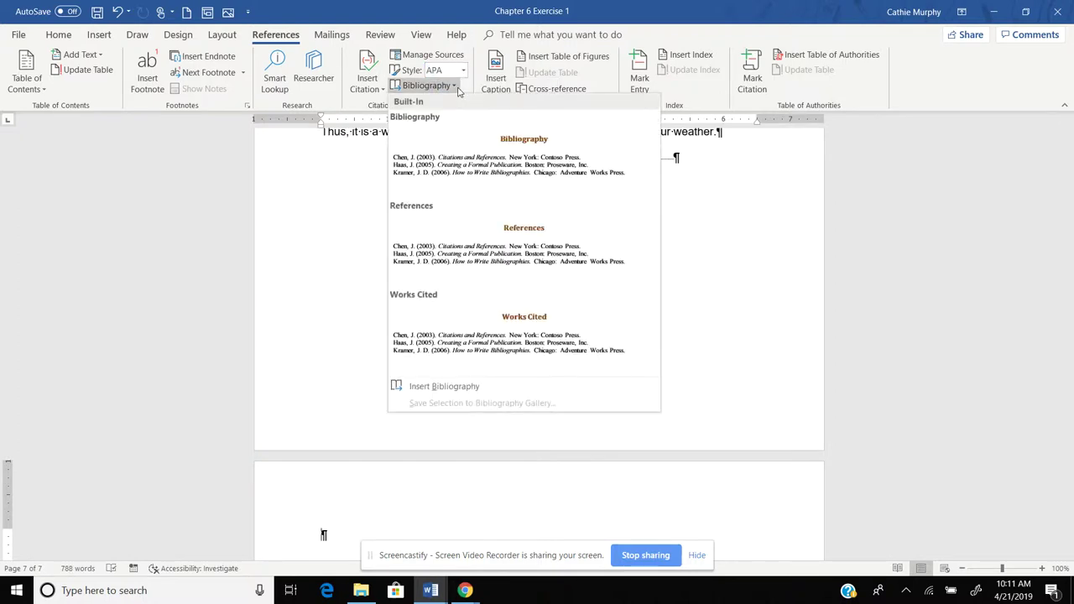
left_click(482, 337)
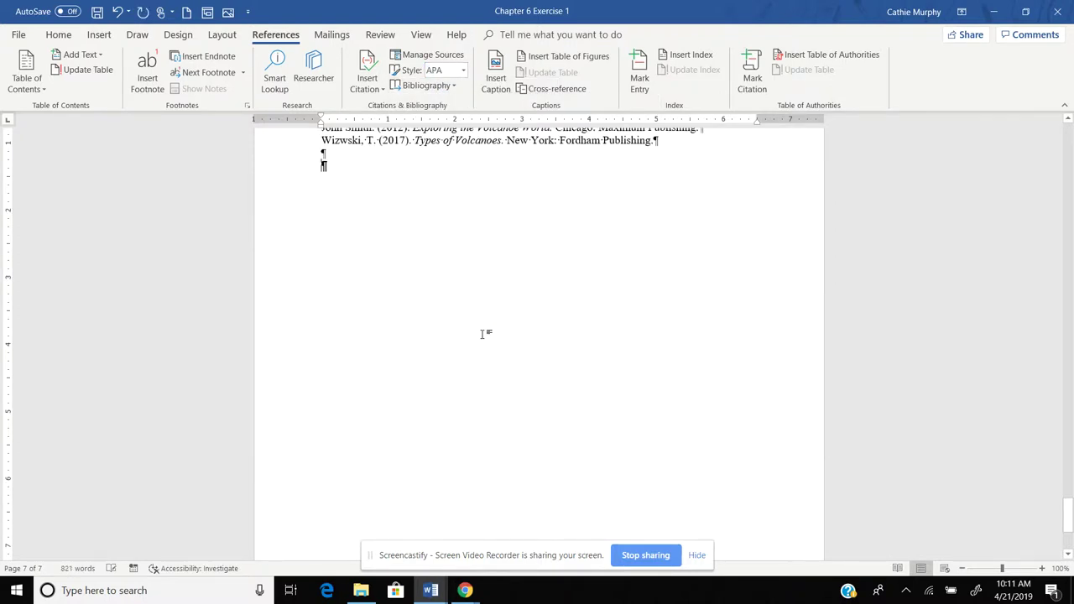
Step: Set the top margin to 2 inches for the current section from the Works Cited page's header
left_click_drag(1068, 526, 1067, 500)
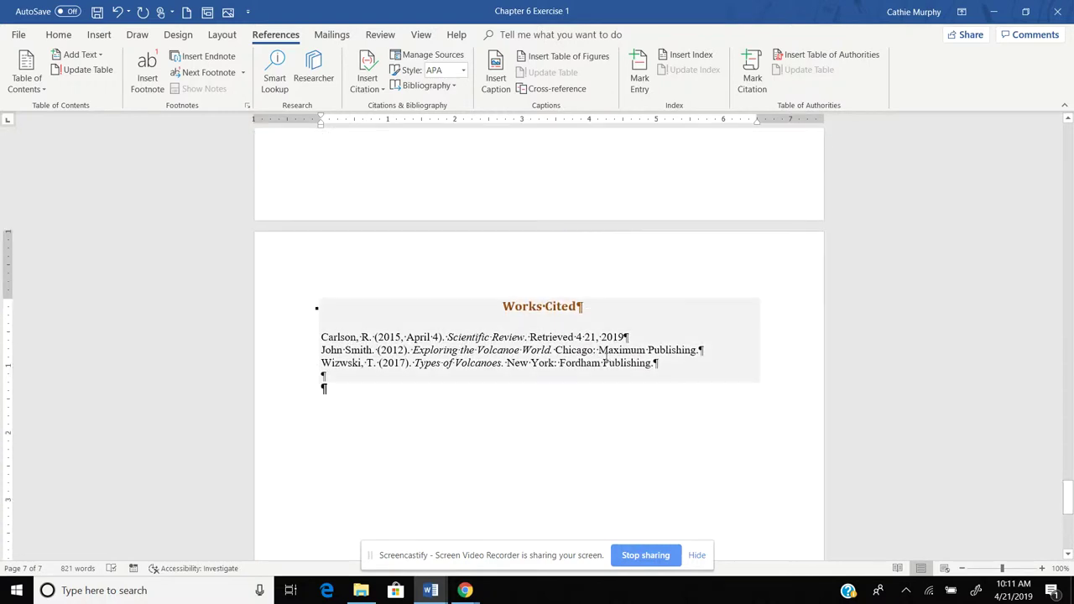
double_click(521, 267)
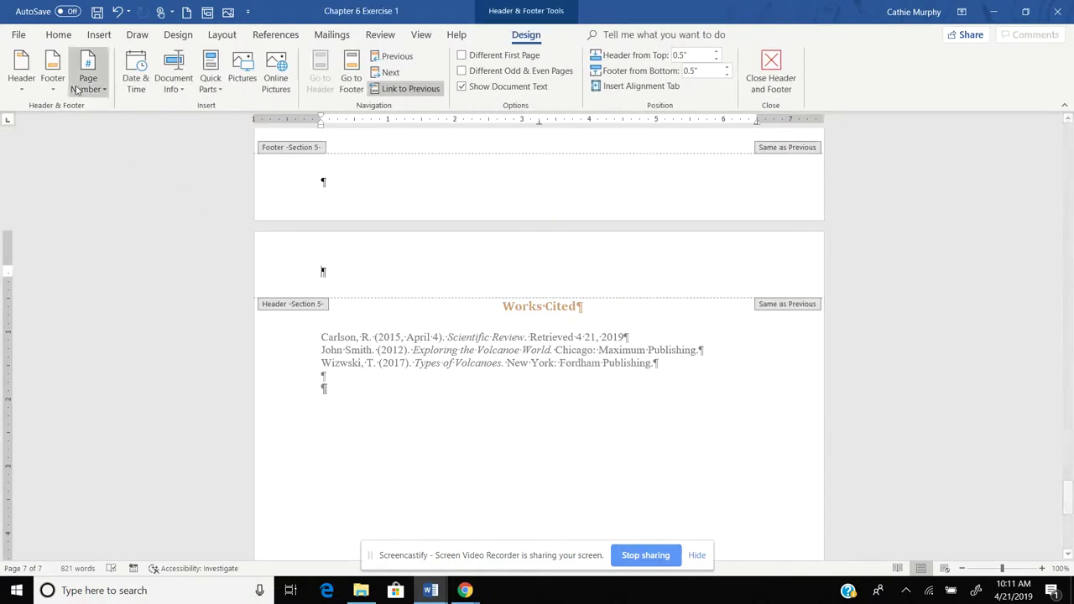
left_click(222, 34)
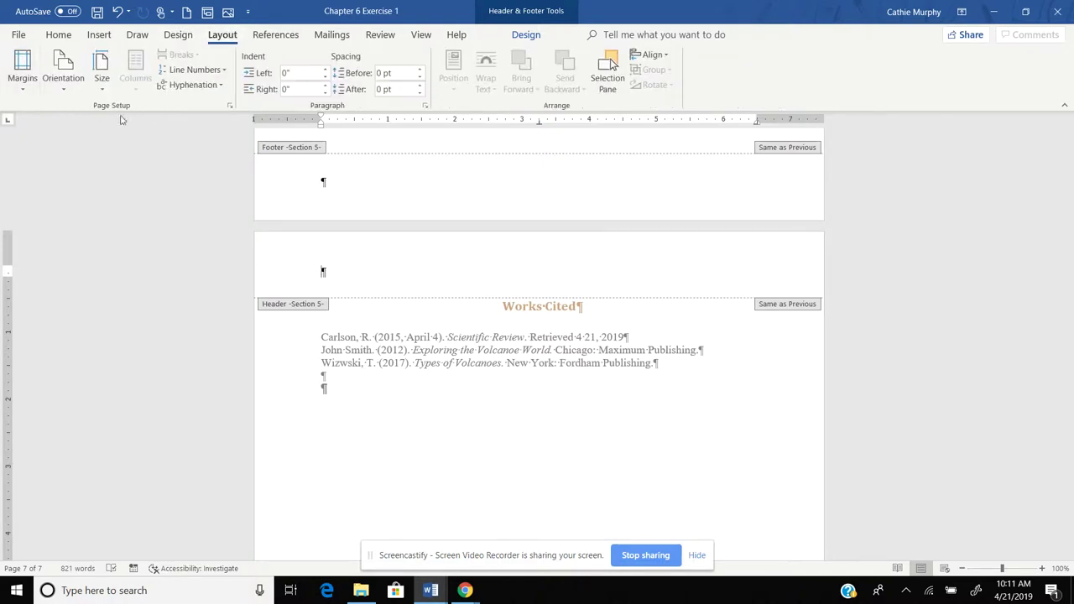
left_click(229, 106)
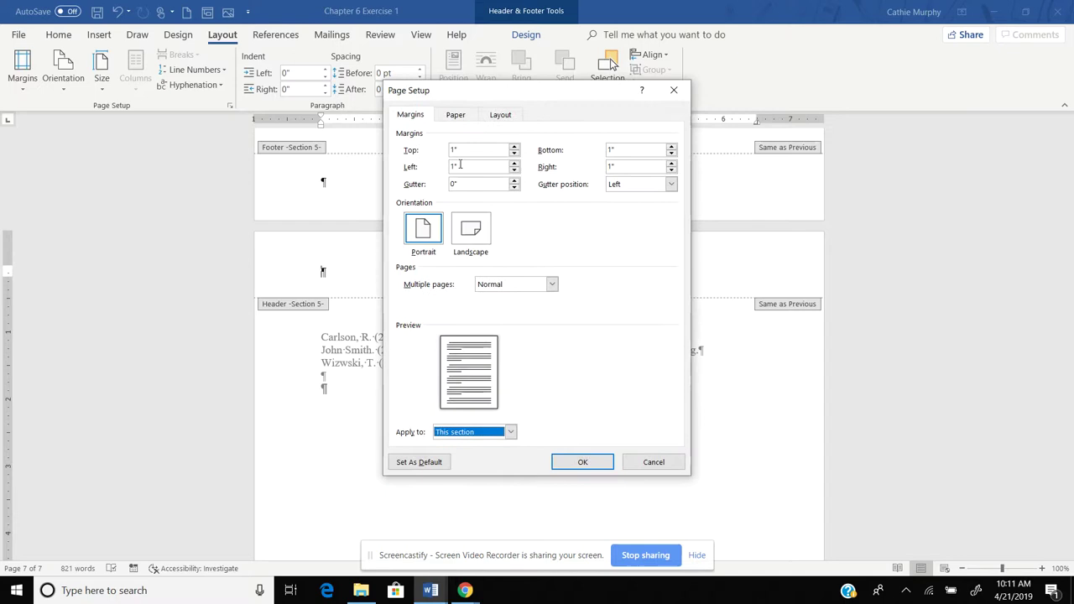
double_click(453, 150)
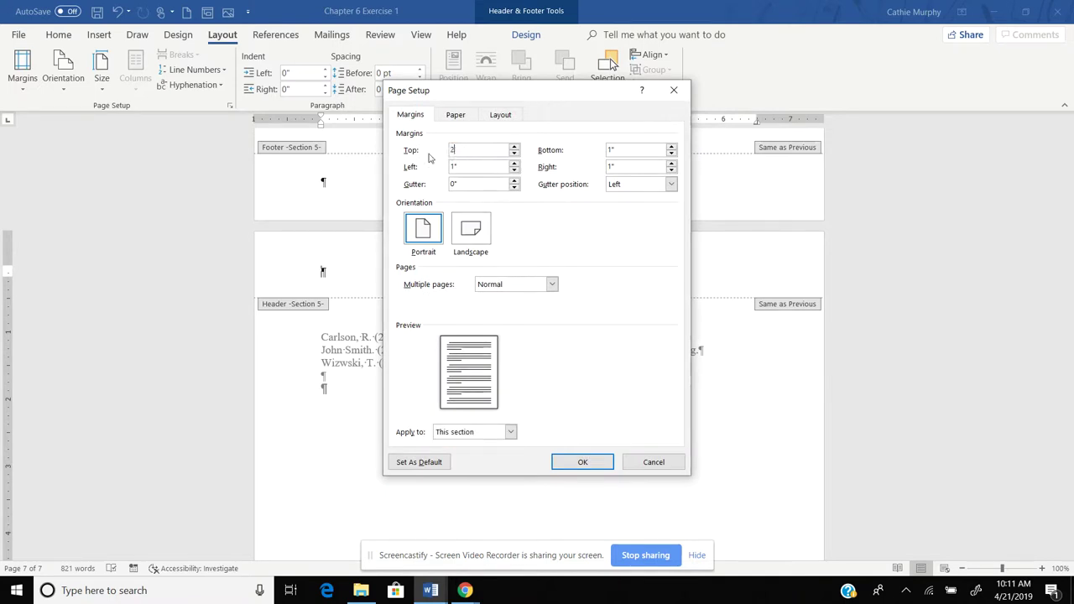
left_click(582, 461)
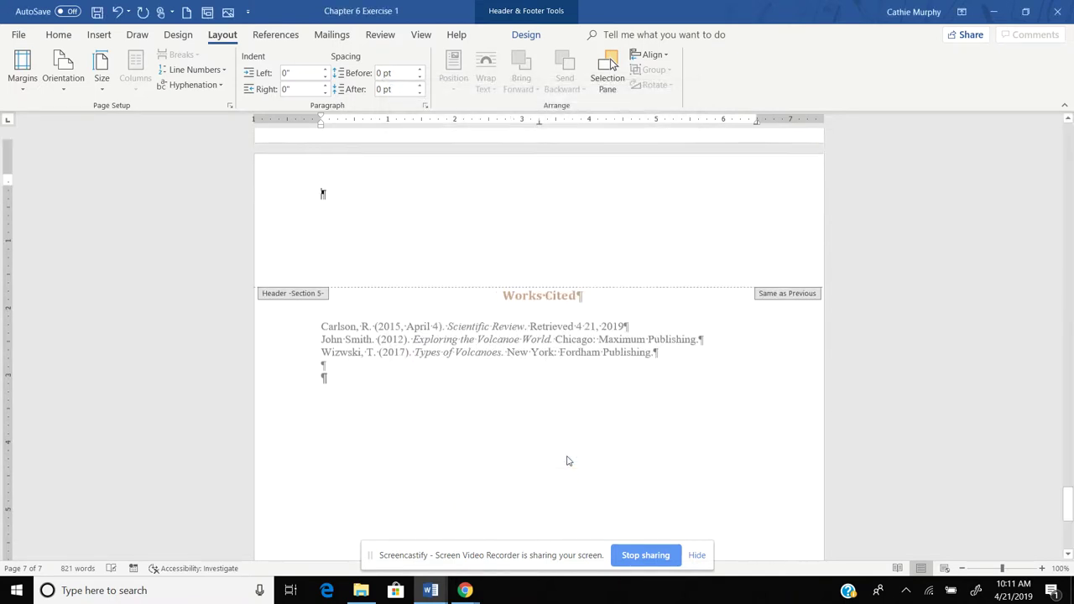
Step: Leave the header and double-space the Works Cited heading together with its source entries
double_click(537, 340)
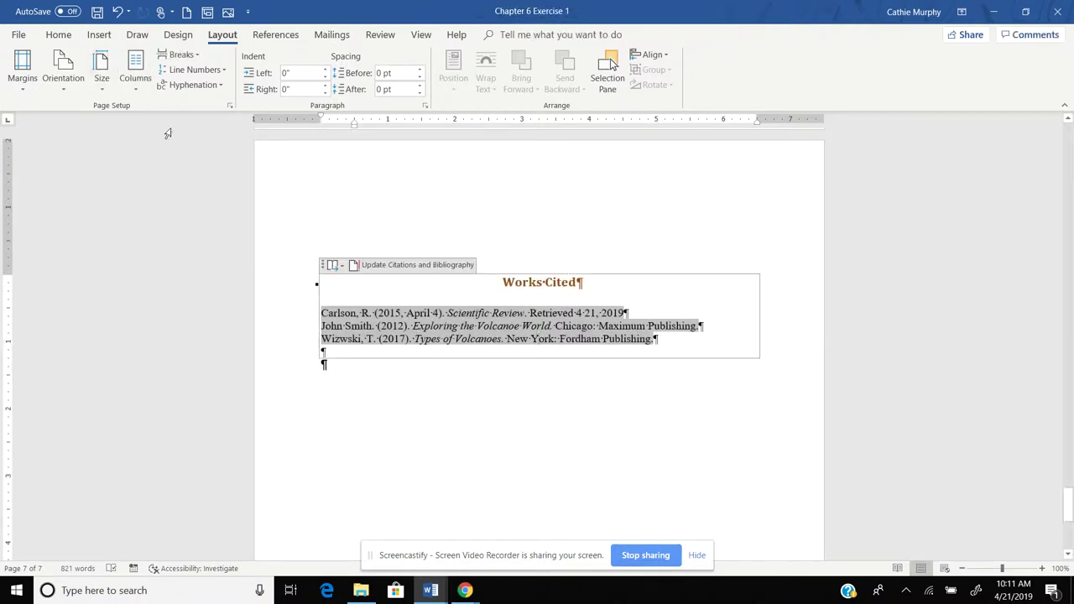
key("Return")
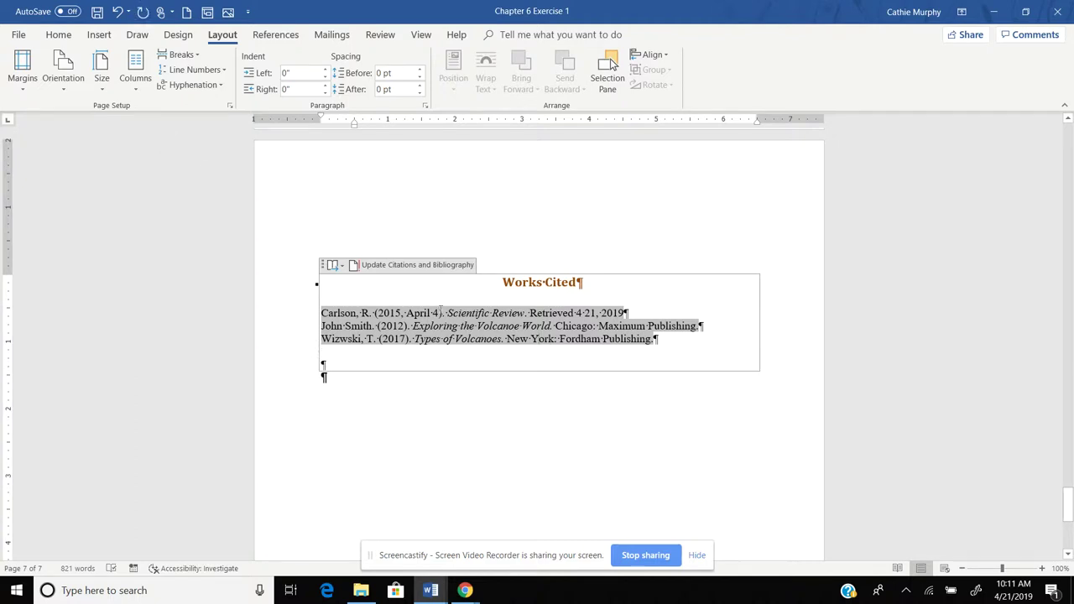
key("ctrl+z")
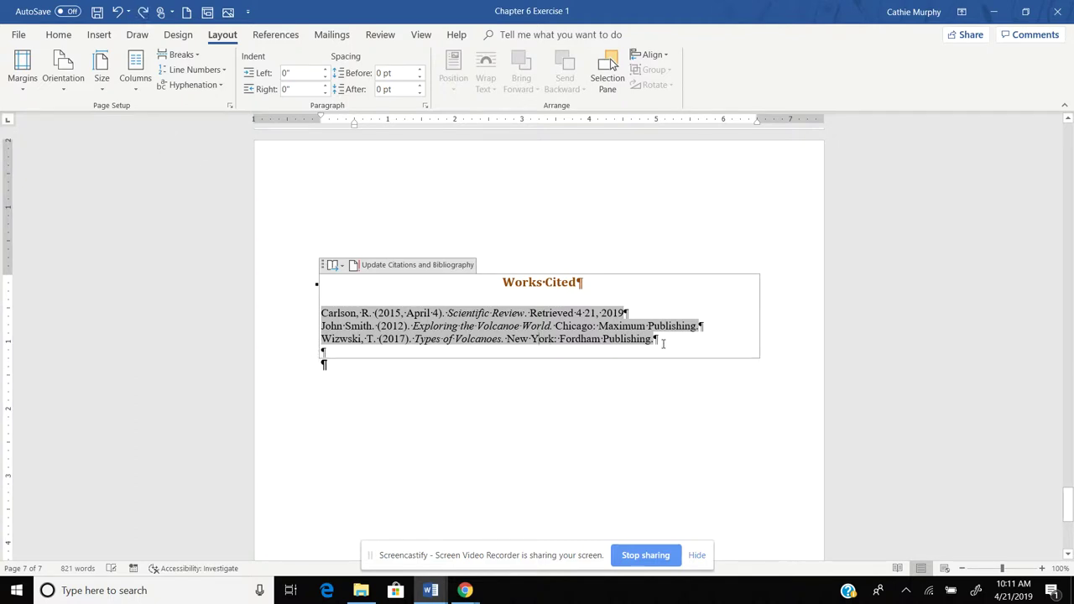
left_click_drag(663, 343, 268, 310)
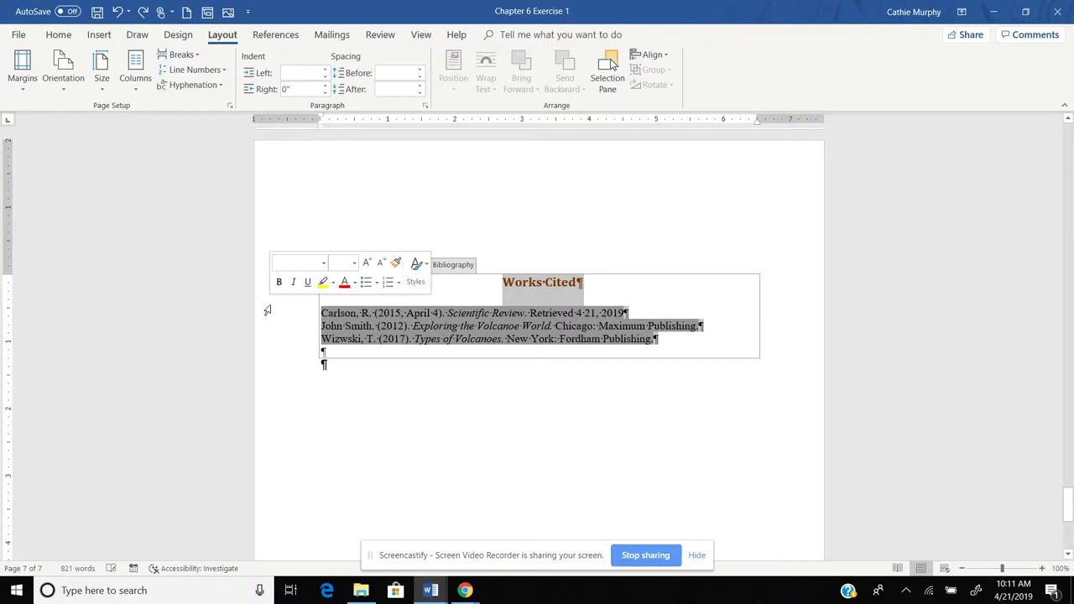
key("ctrl+2")
left_click(544, 310)
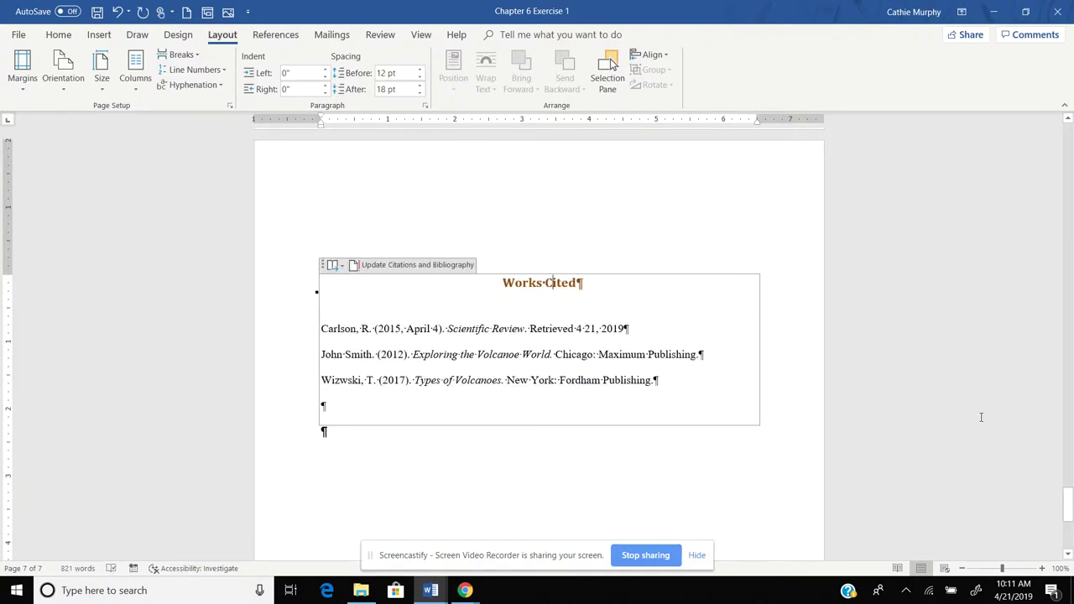
Step: Undo the double spacing of the Works Cited list and the section's top margin change
left_click_drag(1068, 492, 1042, 509)
key("ctrl+z")
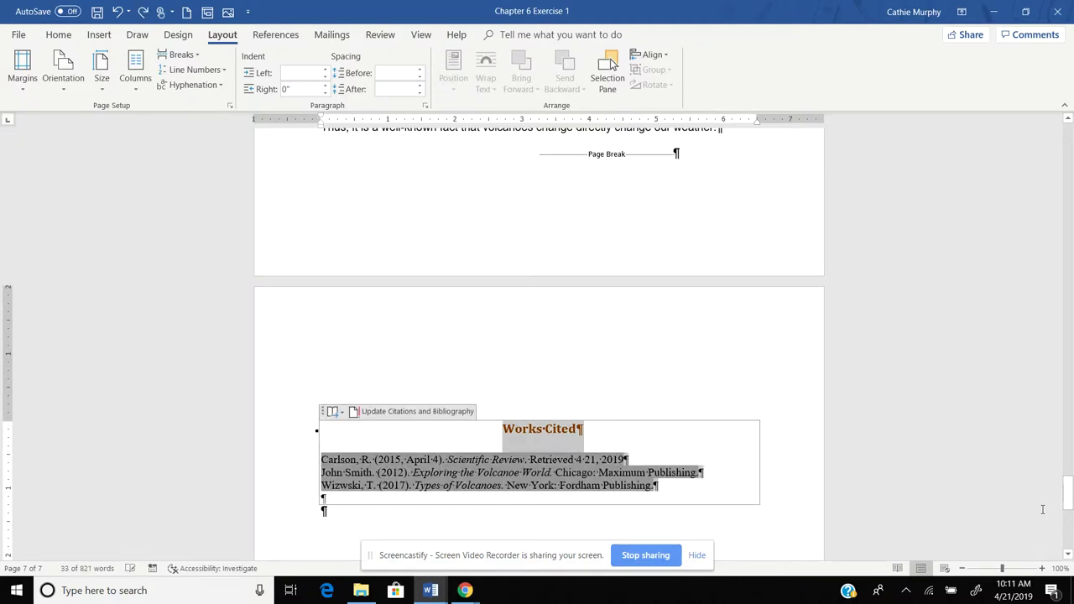
key("ctrl+z")
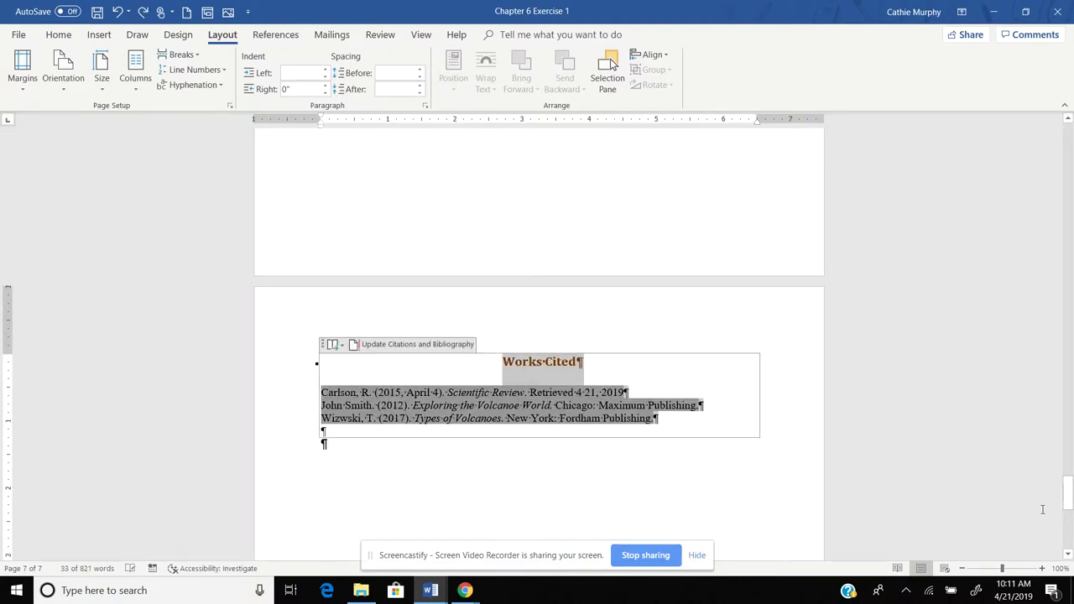
Step: Set the top margin to 2 inches from the Works Cited page onward, applied to "This point forward"
double_click(518, 332)
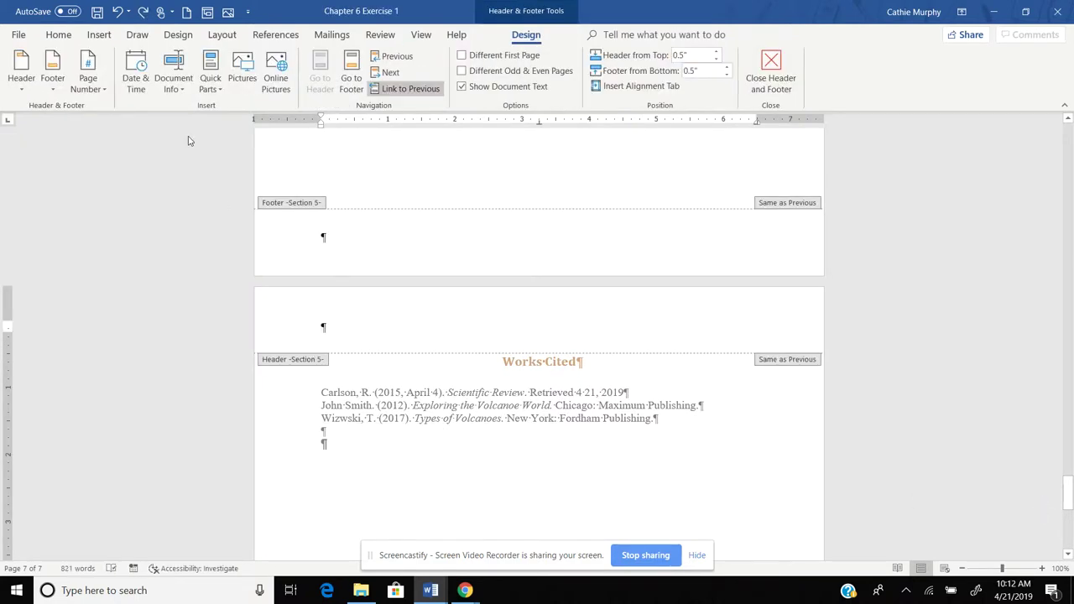
left_click(221, 35)
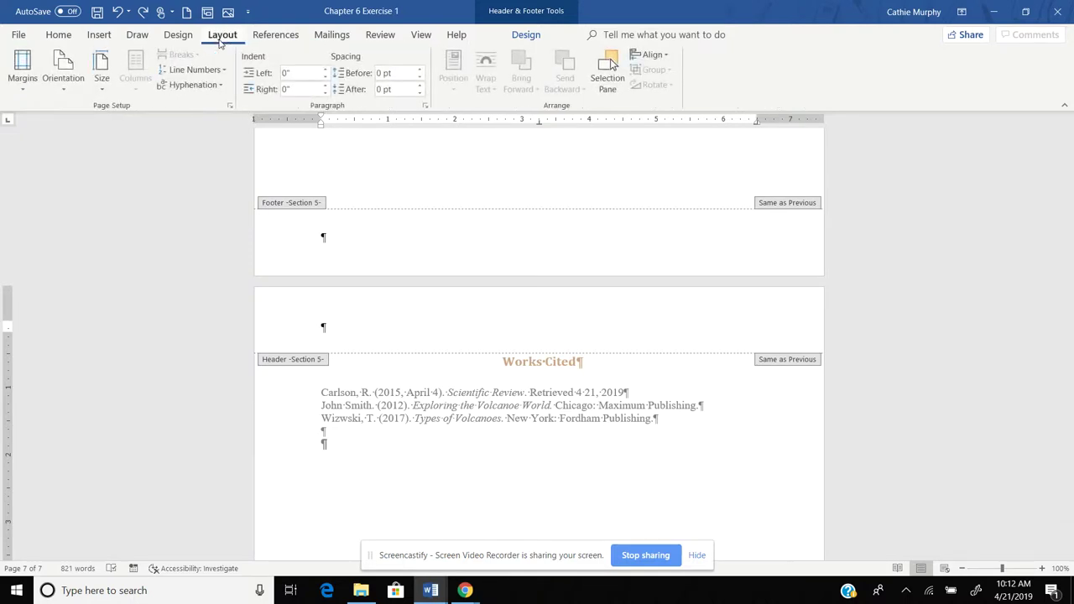
left_click(230, 106)
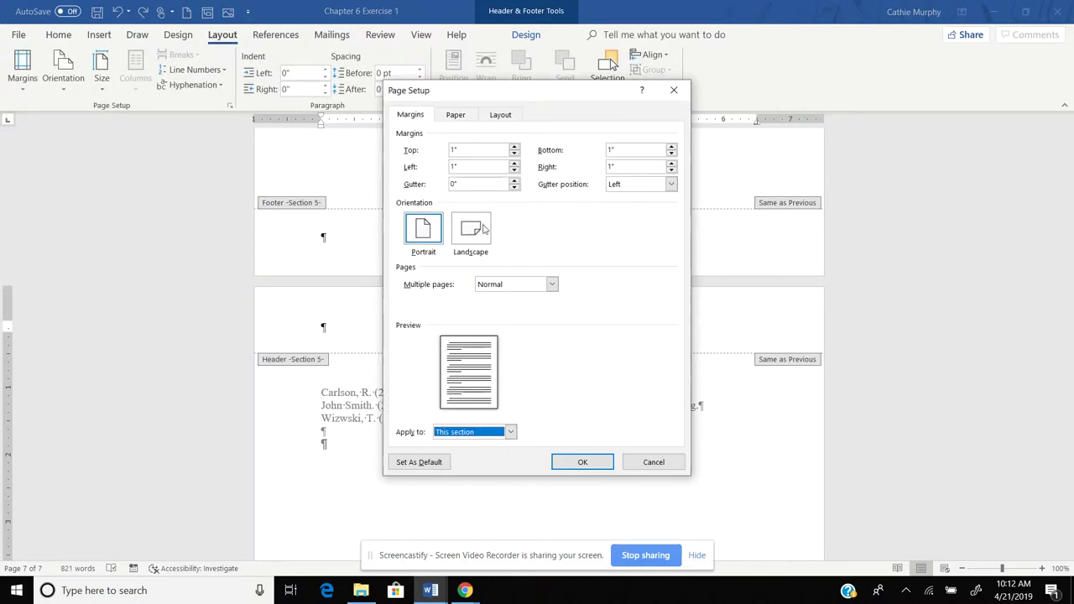
left_click(452, 151)
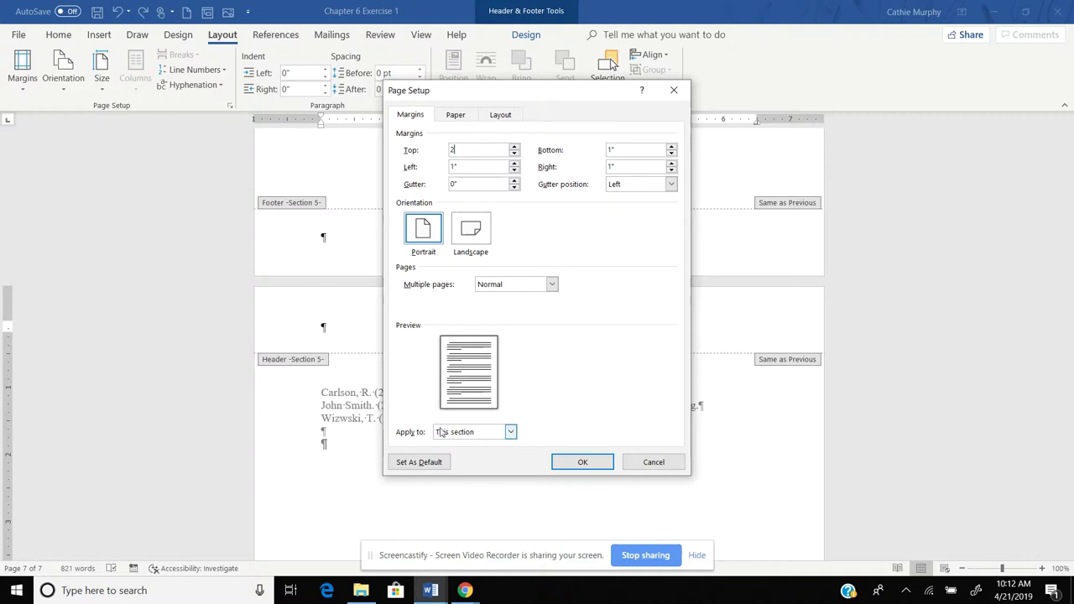
left_click(510, 432)
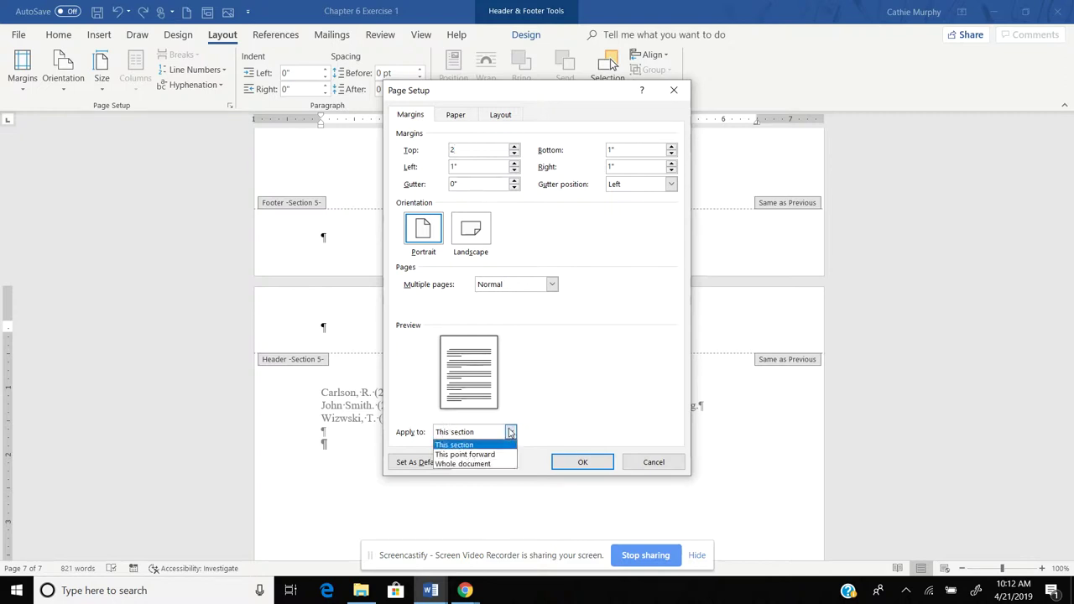
left_click(459, 456)
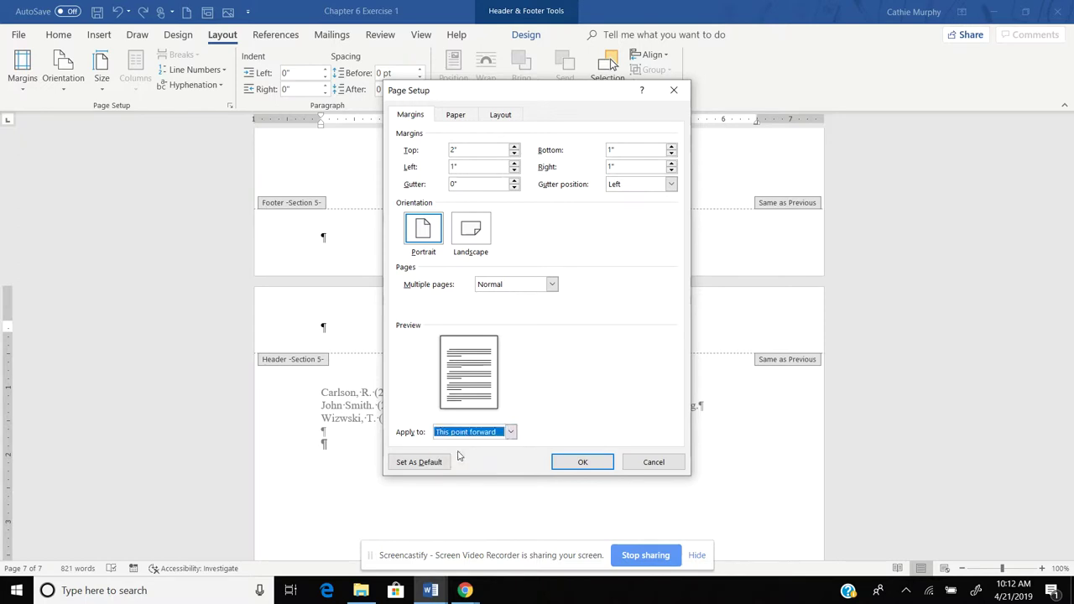
left_click(582, 462)
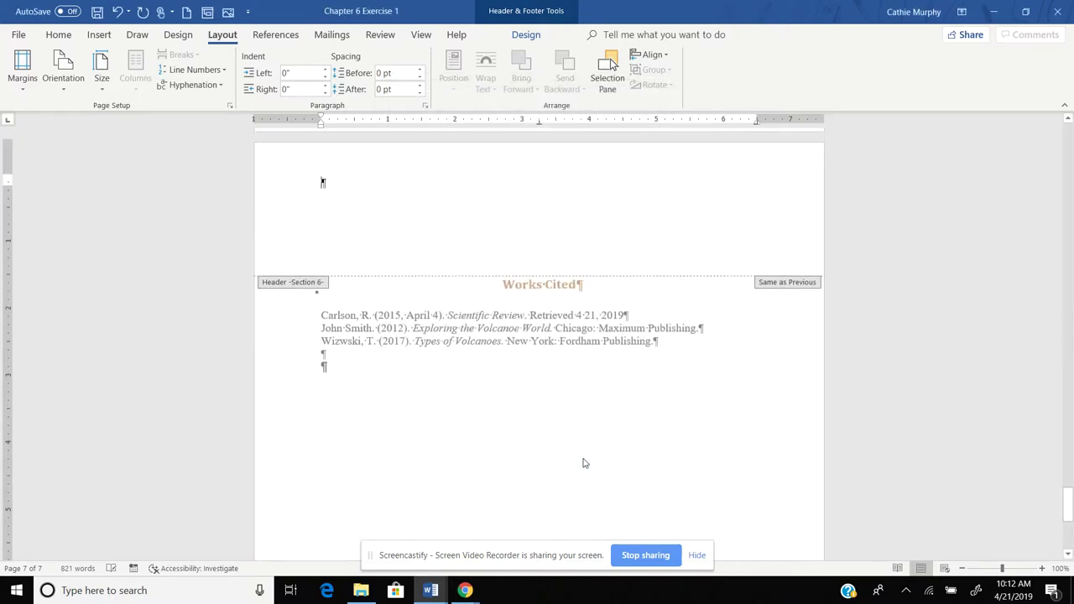
Step: Leave the header and double-space the source entries below the Works Cited heading
double_click(519, 340)
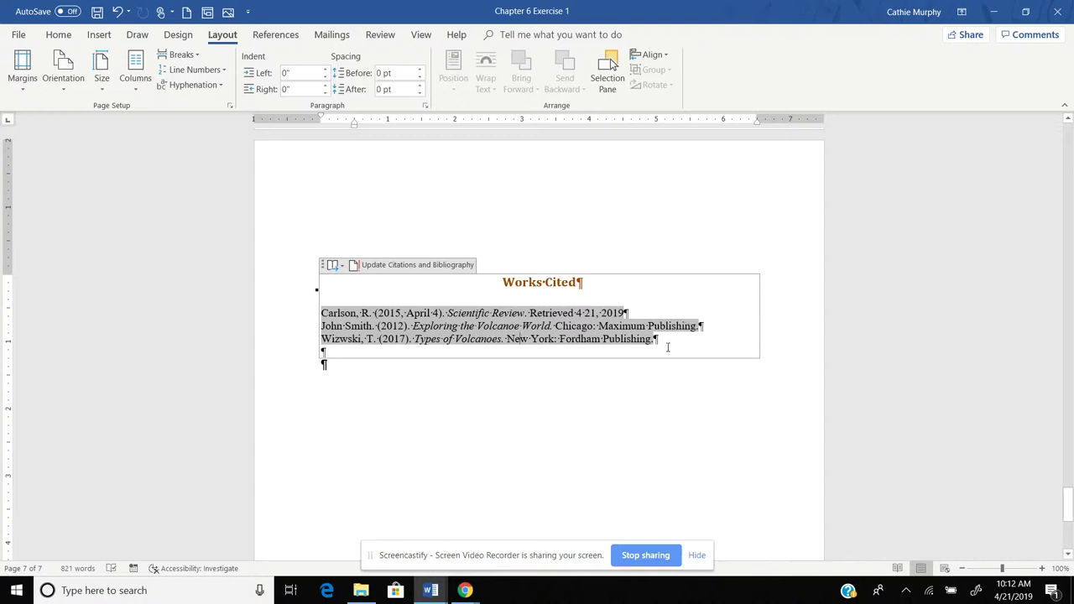
left_click_drag(668, 341, 318, 314)
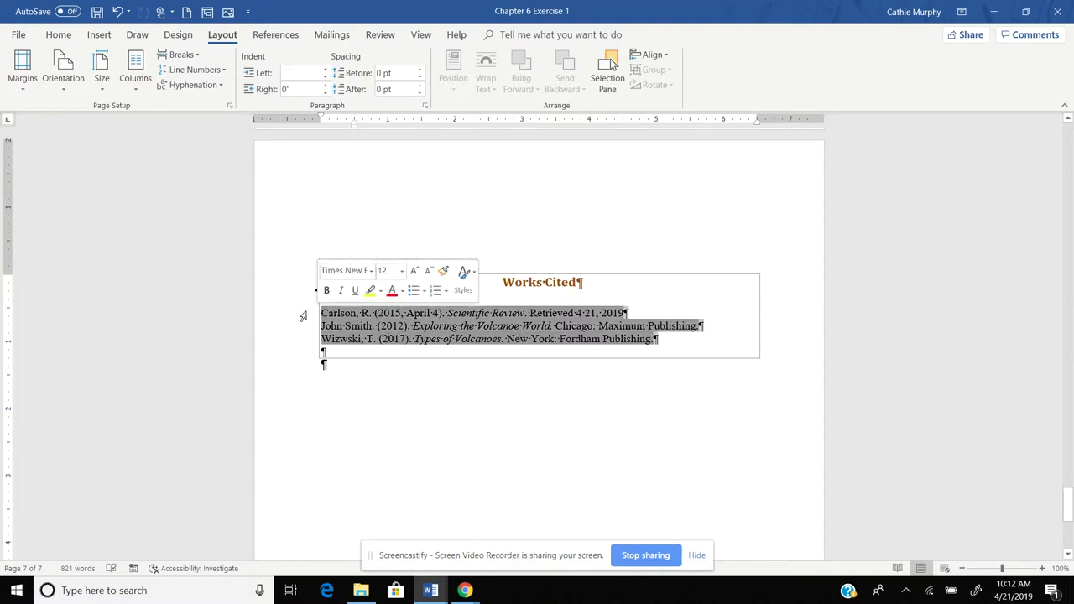
key("ctrl+2")
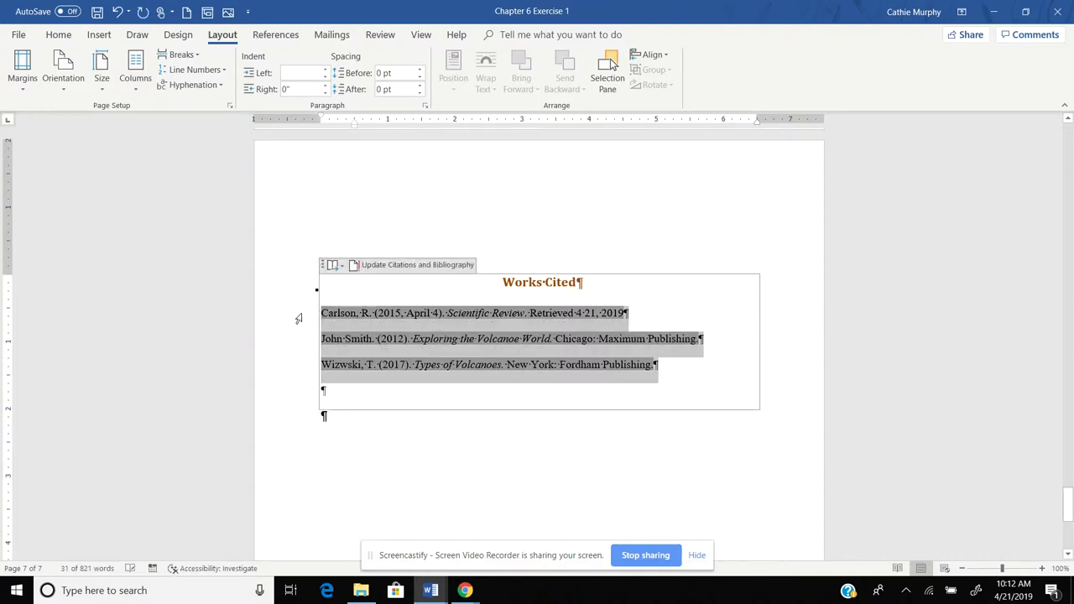
left_click(697, 498)
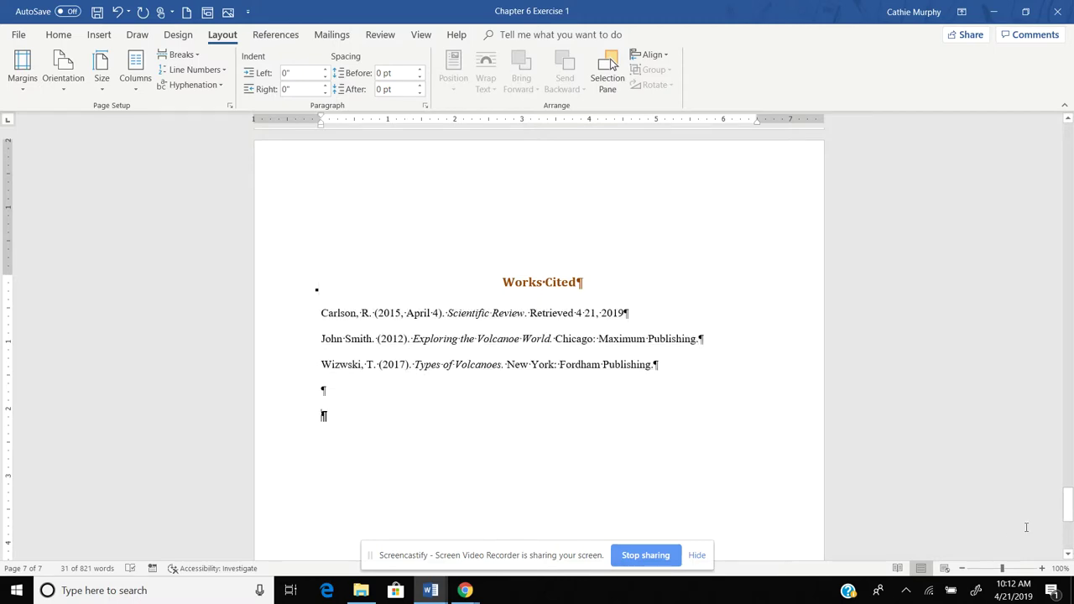
mouse_move(1068, 504)
left_mouse_down()
mouse_move(1068, 377)
mouse_move(1068, 518)
mouse_move(1068, 504)
left_mouse_up()
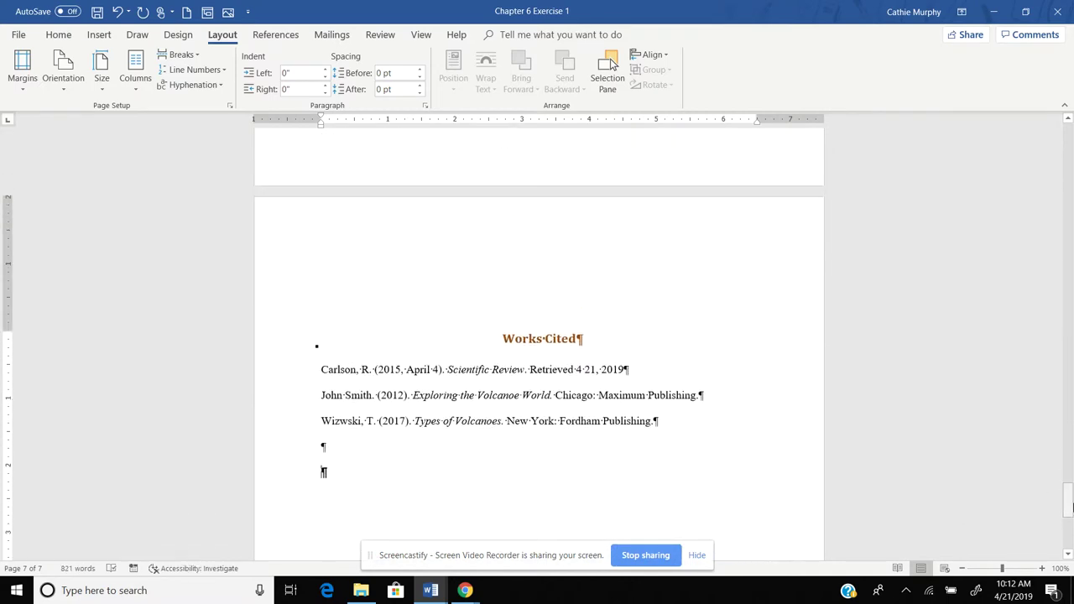
Step: Reorder the corporate author of the "Exploring the Volcanoe World" source to last name first, updating both the master and current lists
left_click(400, 426)
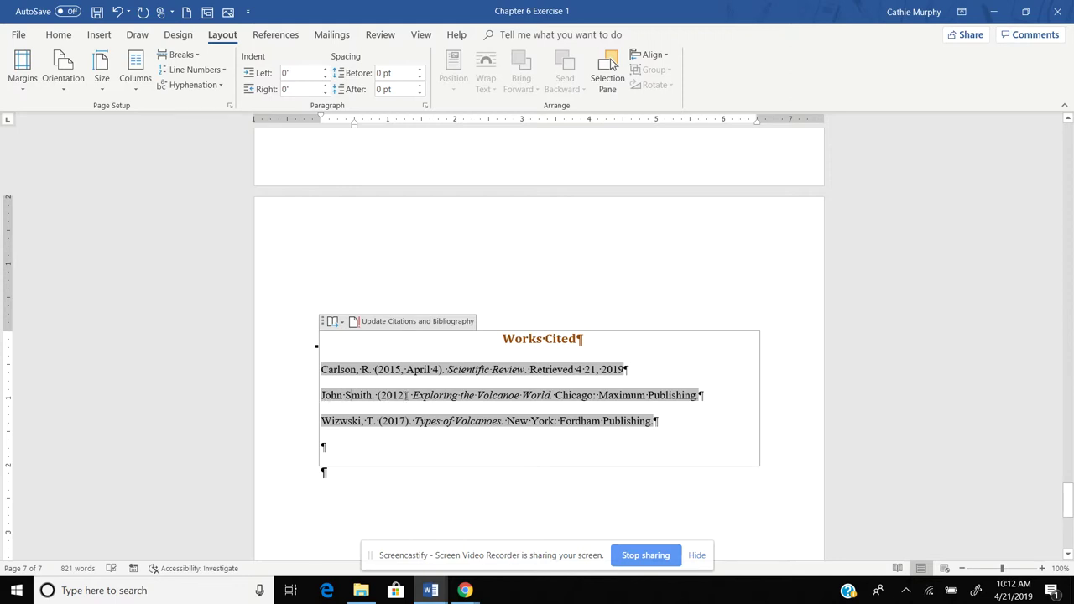
left_click(273, 35)
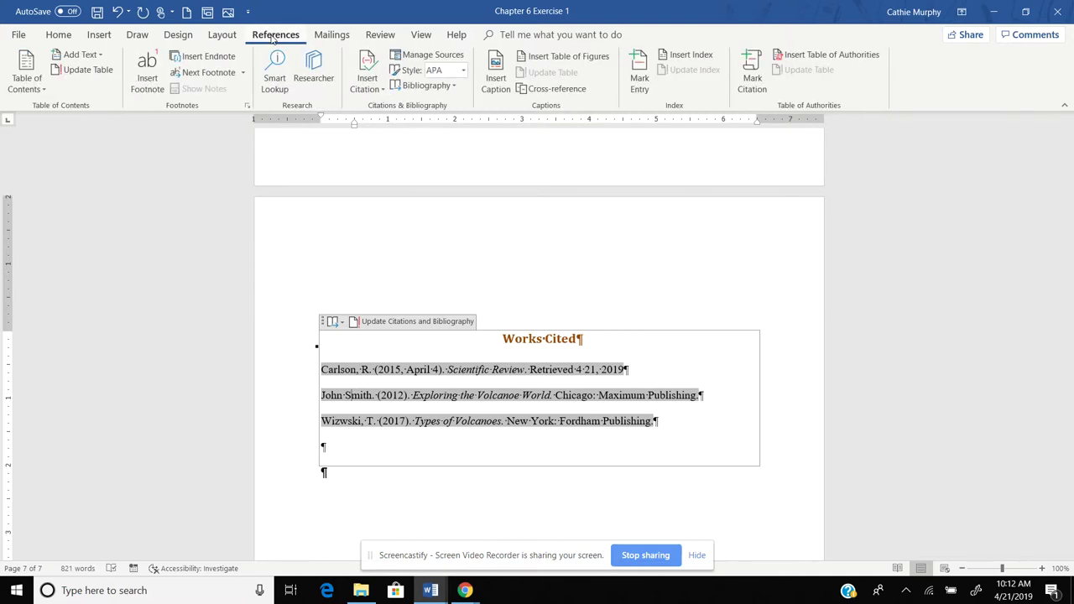
left_click(426, 56)
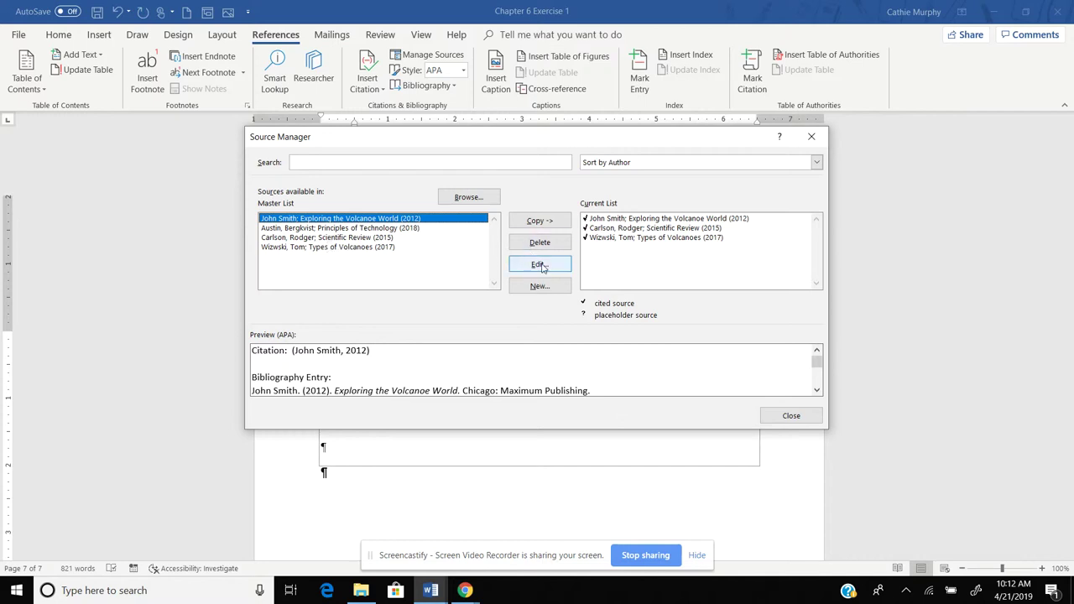
left_click(618, 220)
left_click(545, 263)
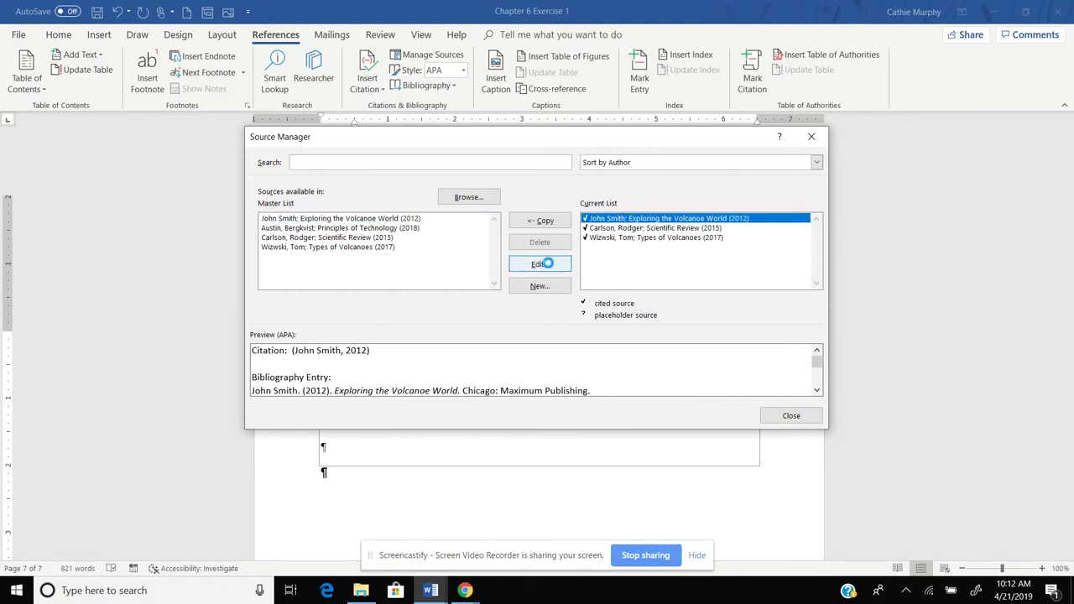
left_click_drag(510, 252, 389, 266)
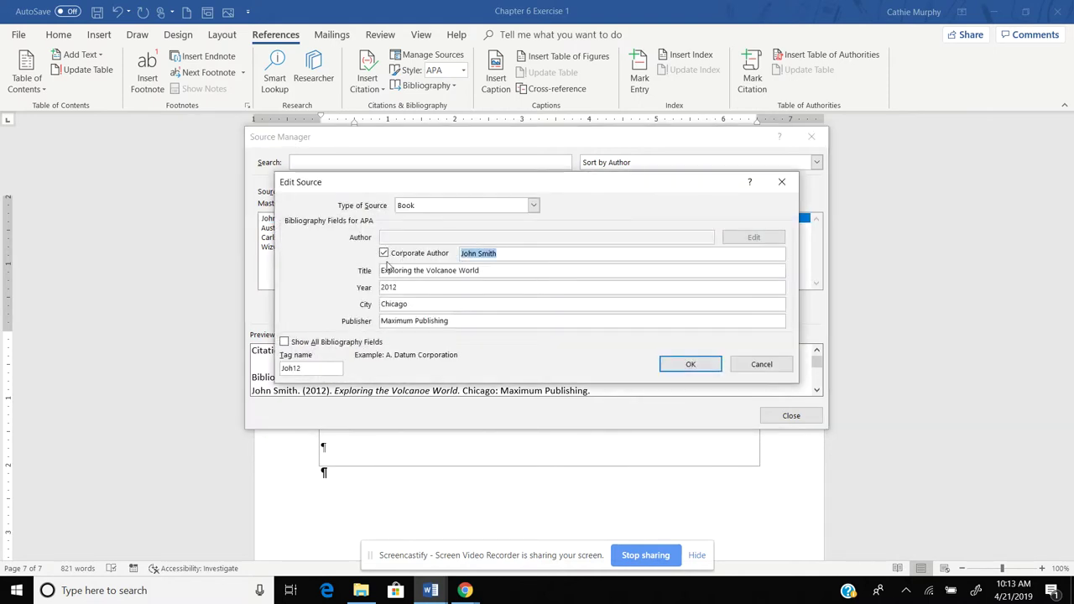
type("Smi")
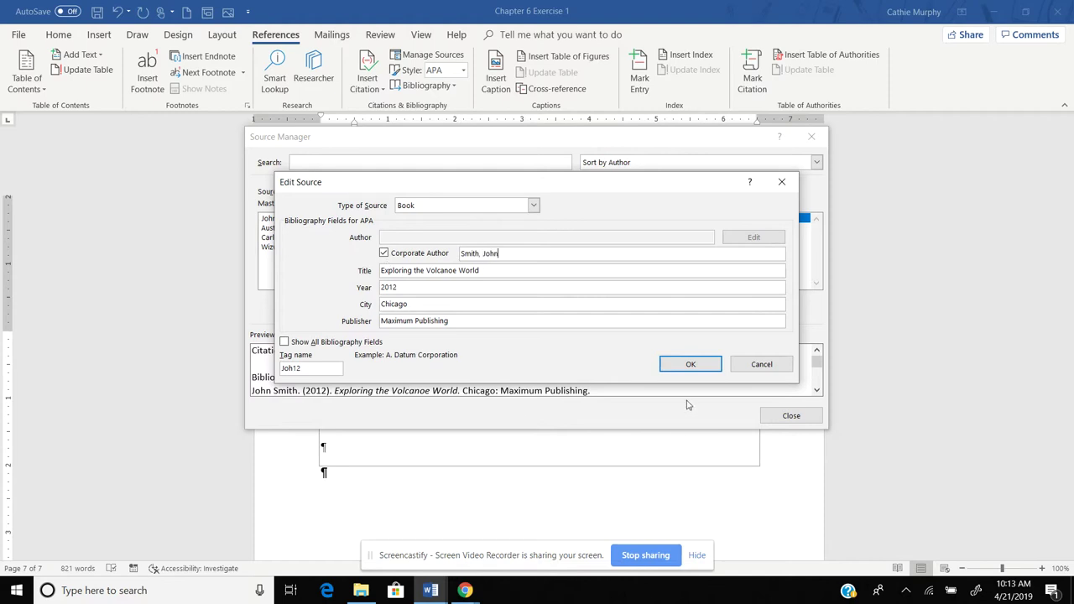
left_click(702, 366)
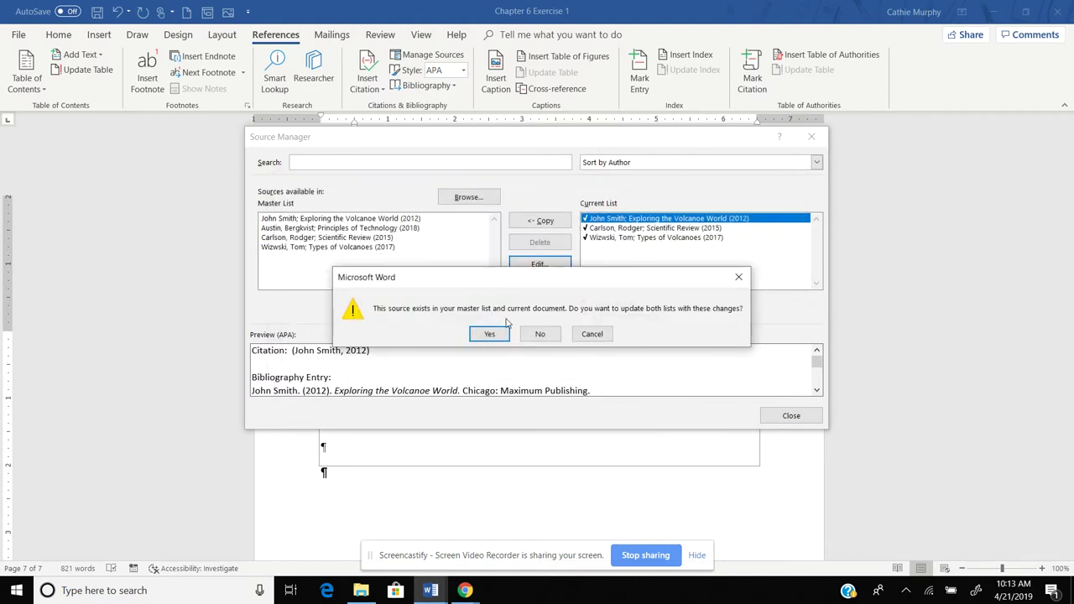
left_click(490, 333)
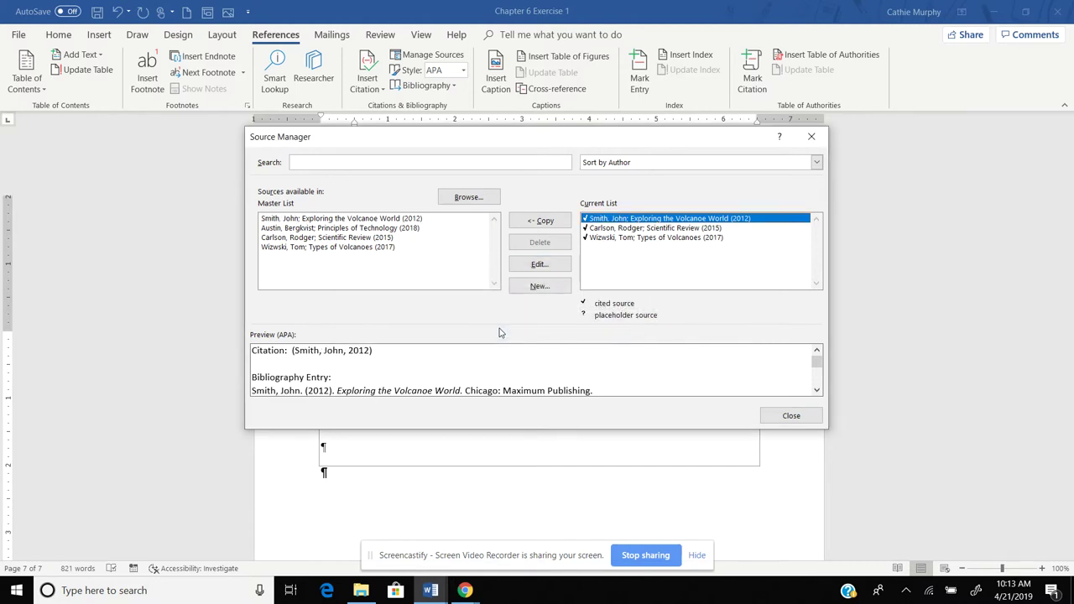
left_click(793, 416)
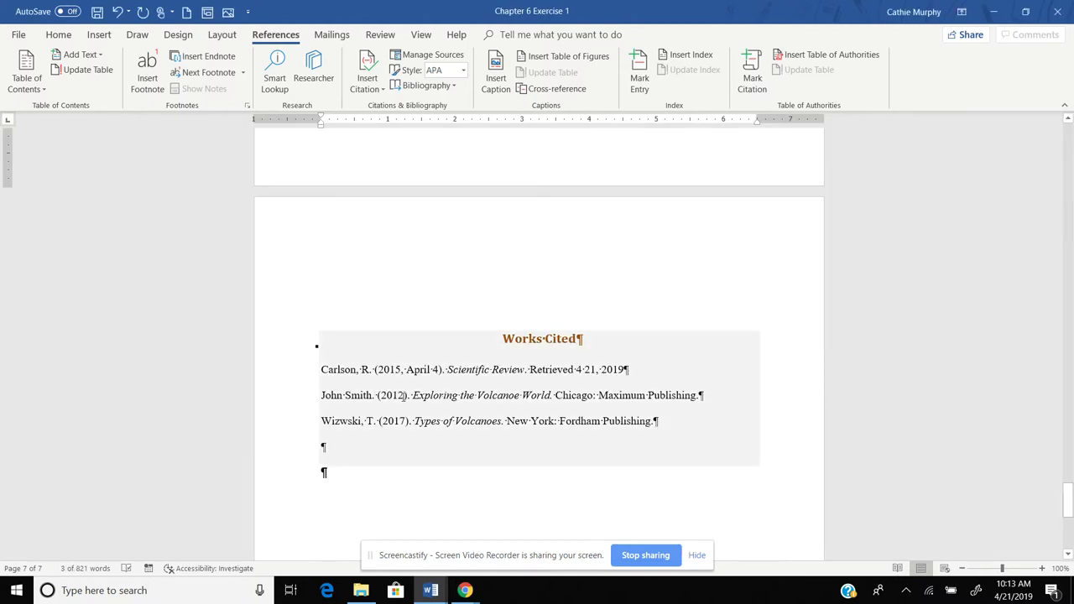
Step: Update the citations and bibliography in the Works Cited block and double-space its source entries again
left_click(339, 344)
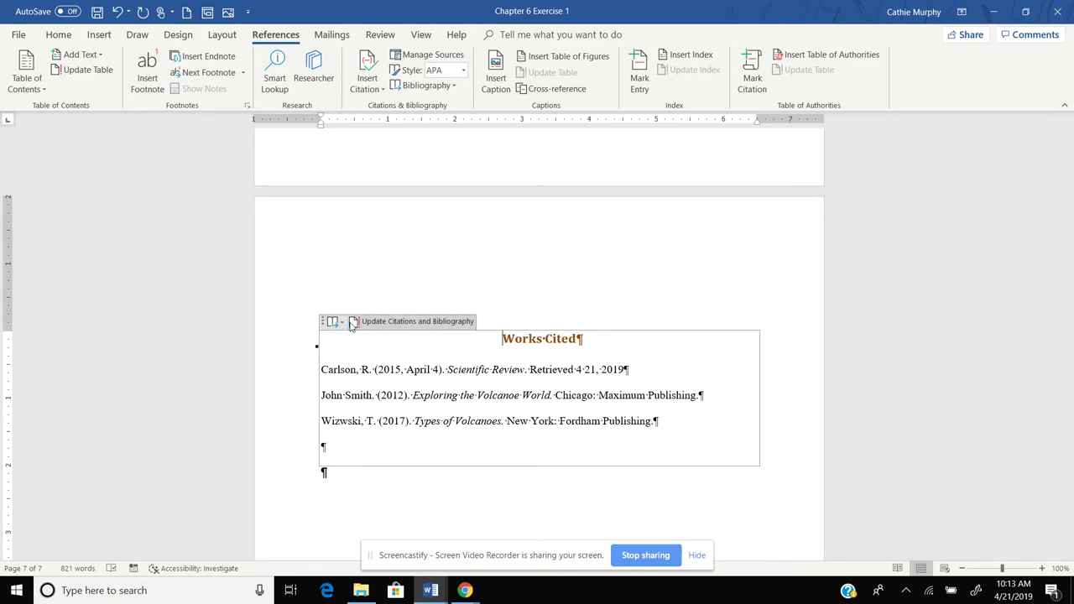
left_click(413, 322)
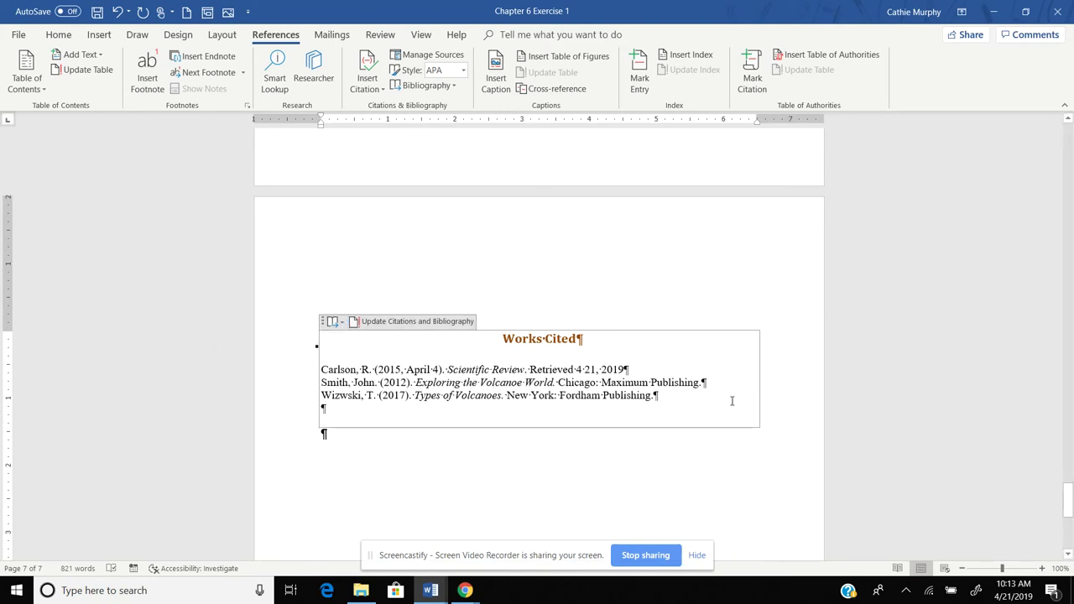
left_click_drag(670, 397, 309, 372)
key("ctrl+2")
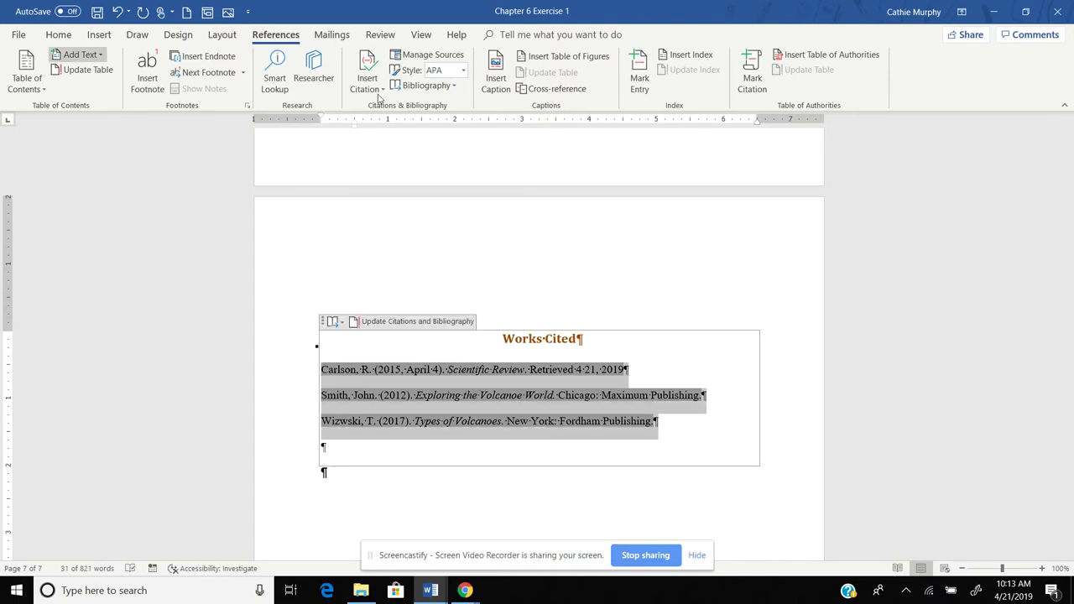
left_click(794, 384)
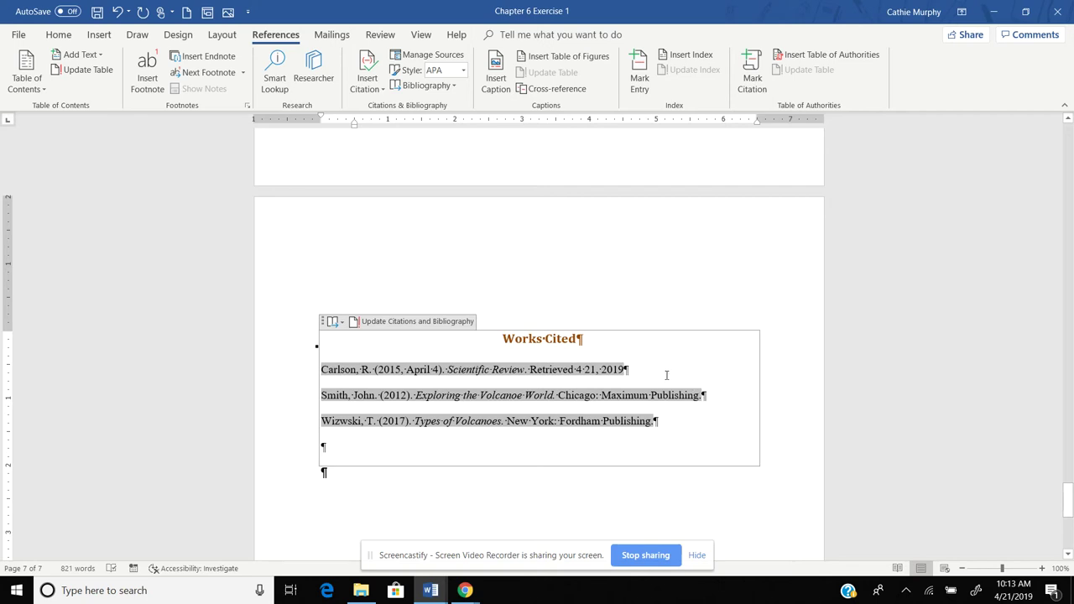
left_click(505, 505)
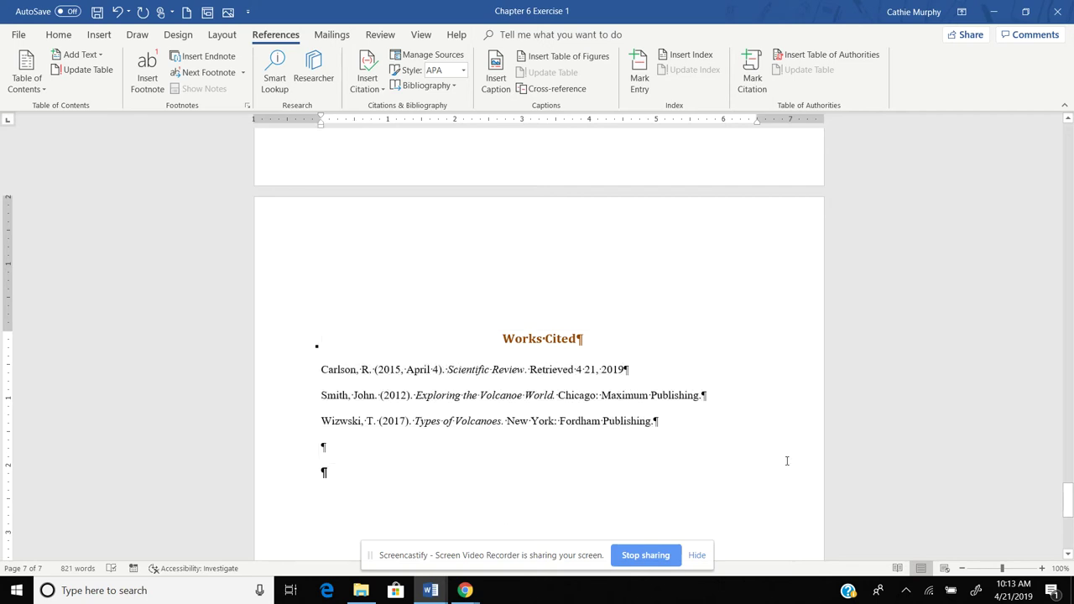
Step: Return to the start of the report and review the master and current source lists in the Source Manager
left_click_drag(1067, 500, 1068, 123)
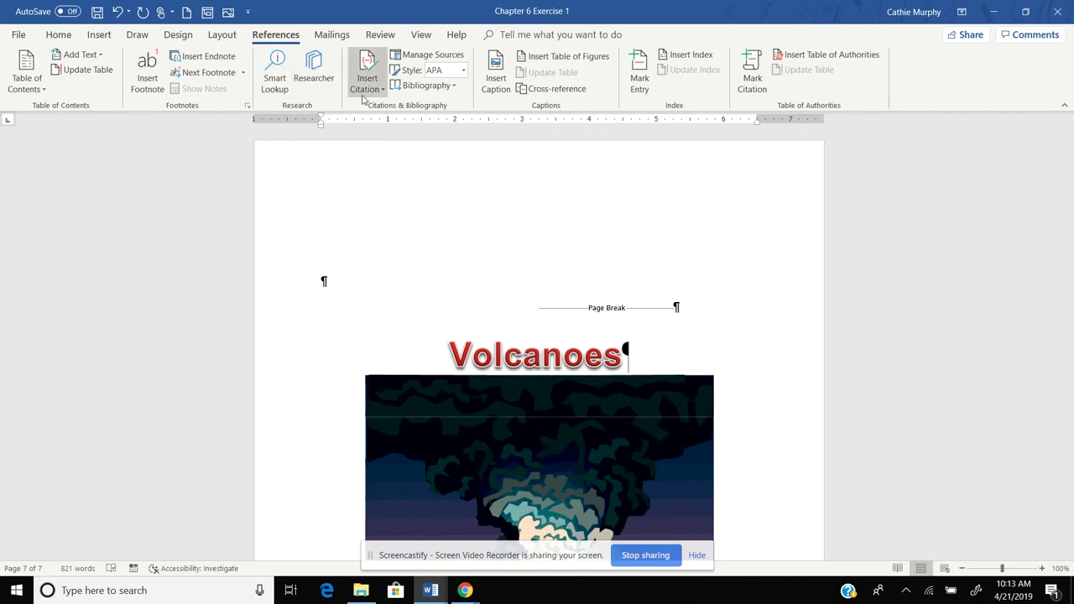
left_click(417, 55)
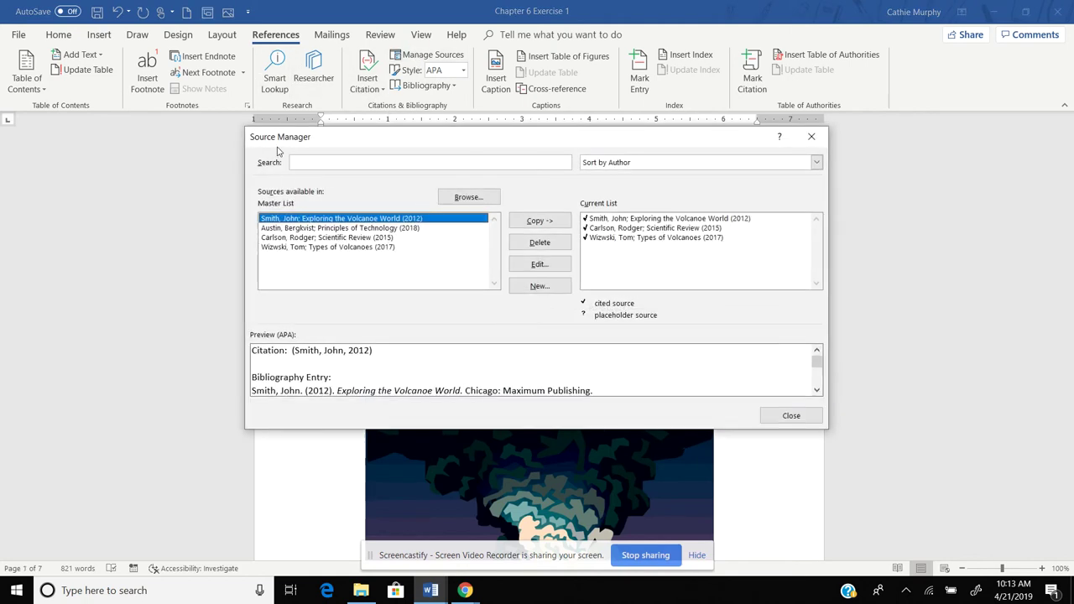
left_click(803, 416)
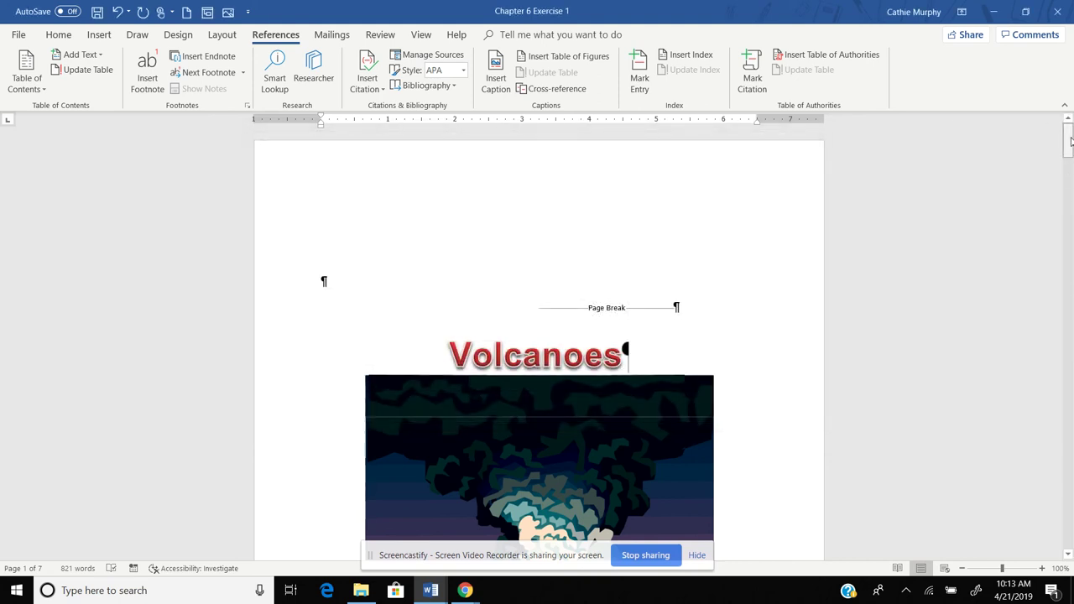